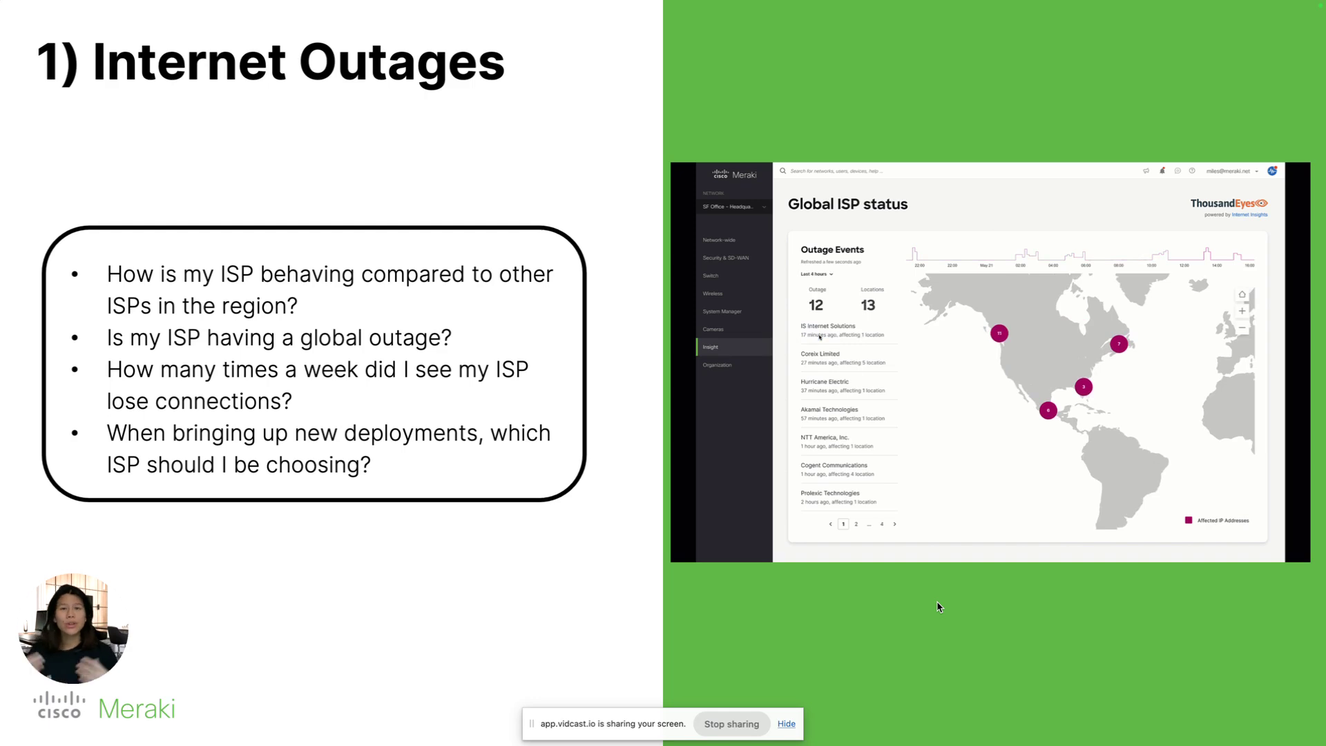
Advance the slideshow to the '2) Active Monitoring' slide.
key(Right)
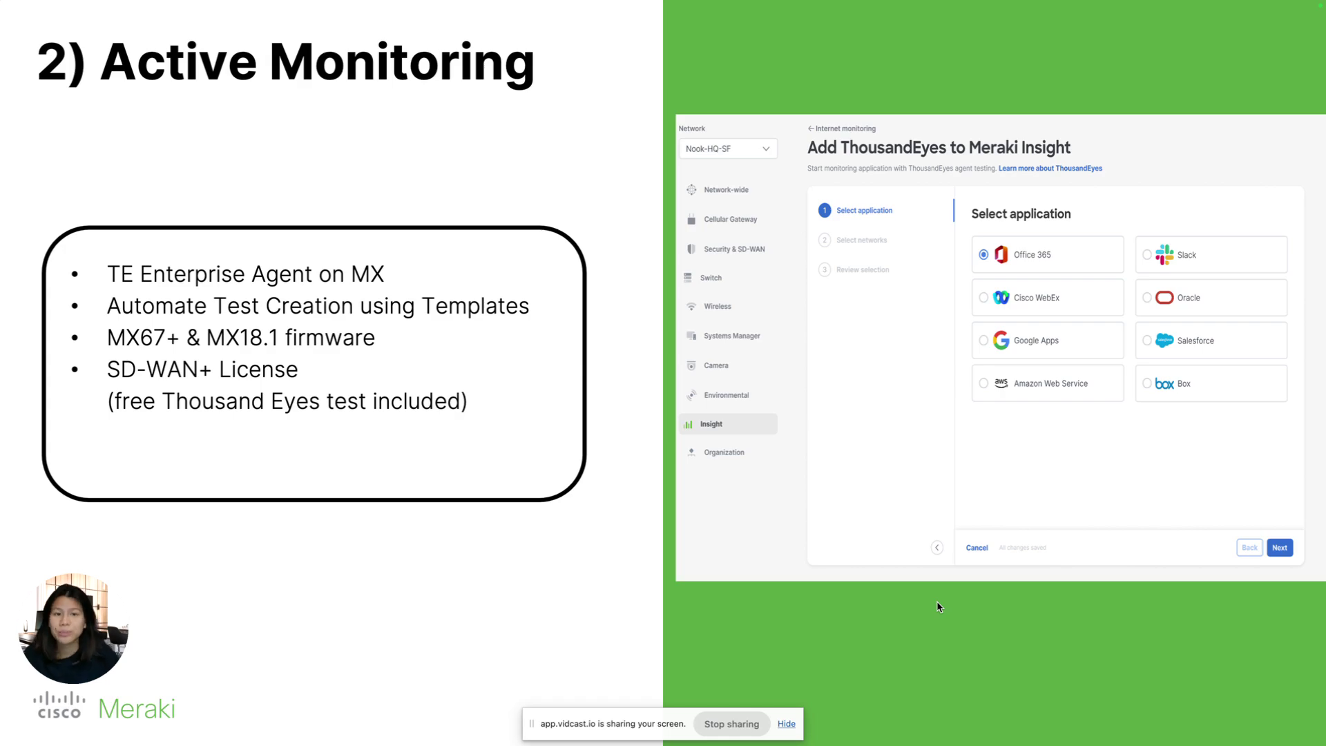
Advance the slideshow to the 'ThousandEyes on Meraki MX' slide.
key(Right)
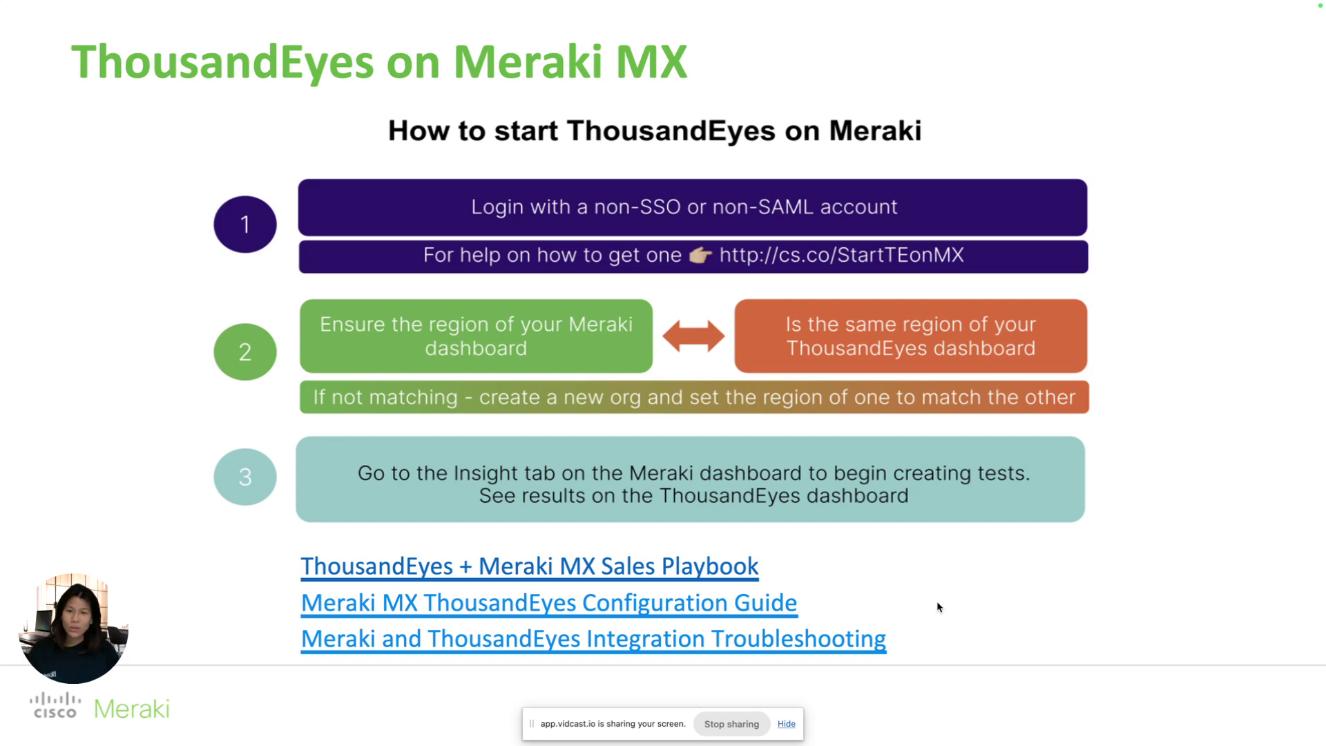
Exit the slideshow and bring the Meraki browser window forward in full screen.
key(Escape)
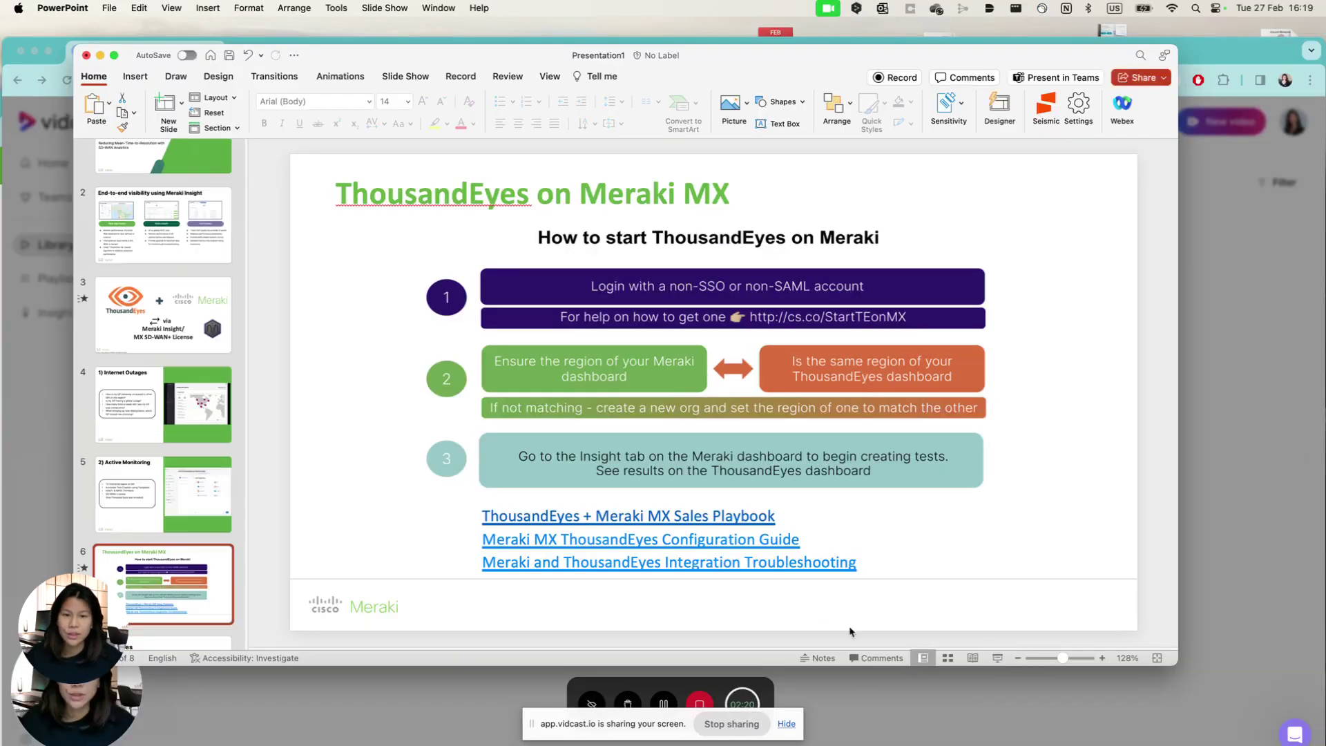
key(ctrl+Up)
click(906, 201)
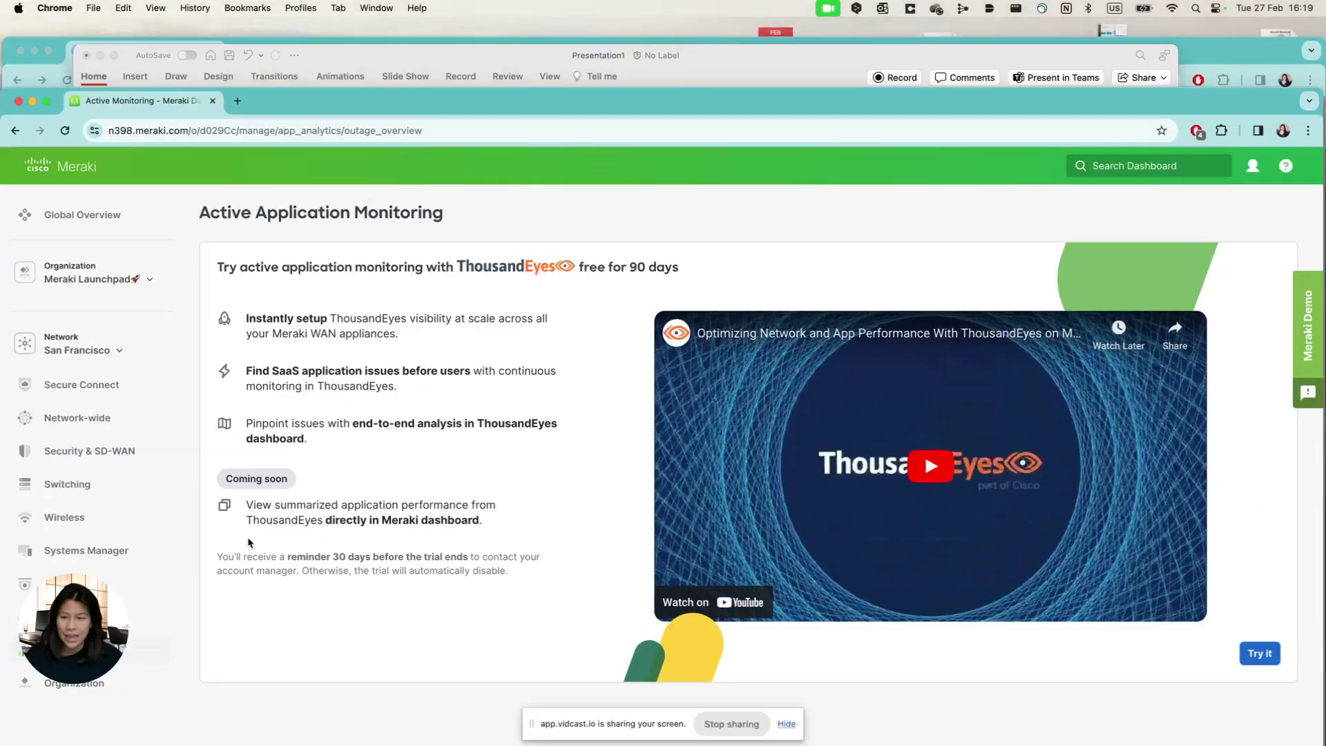
click(46, 100)
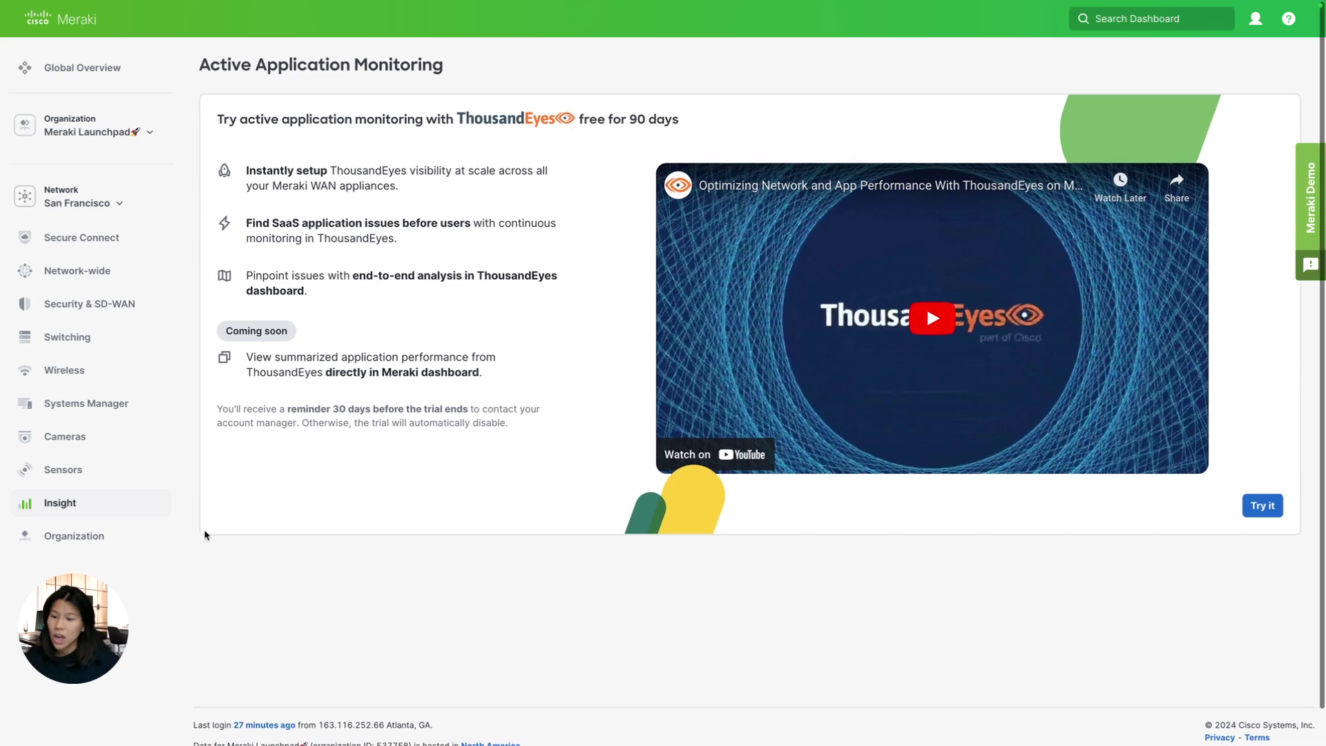
Start the free 90-day ThousandEyes Active Application Monitoring trial with Try it.
mouse_move(26, 510)
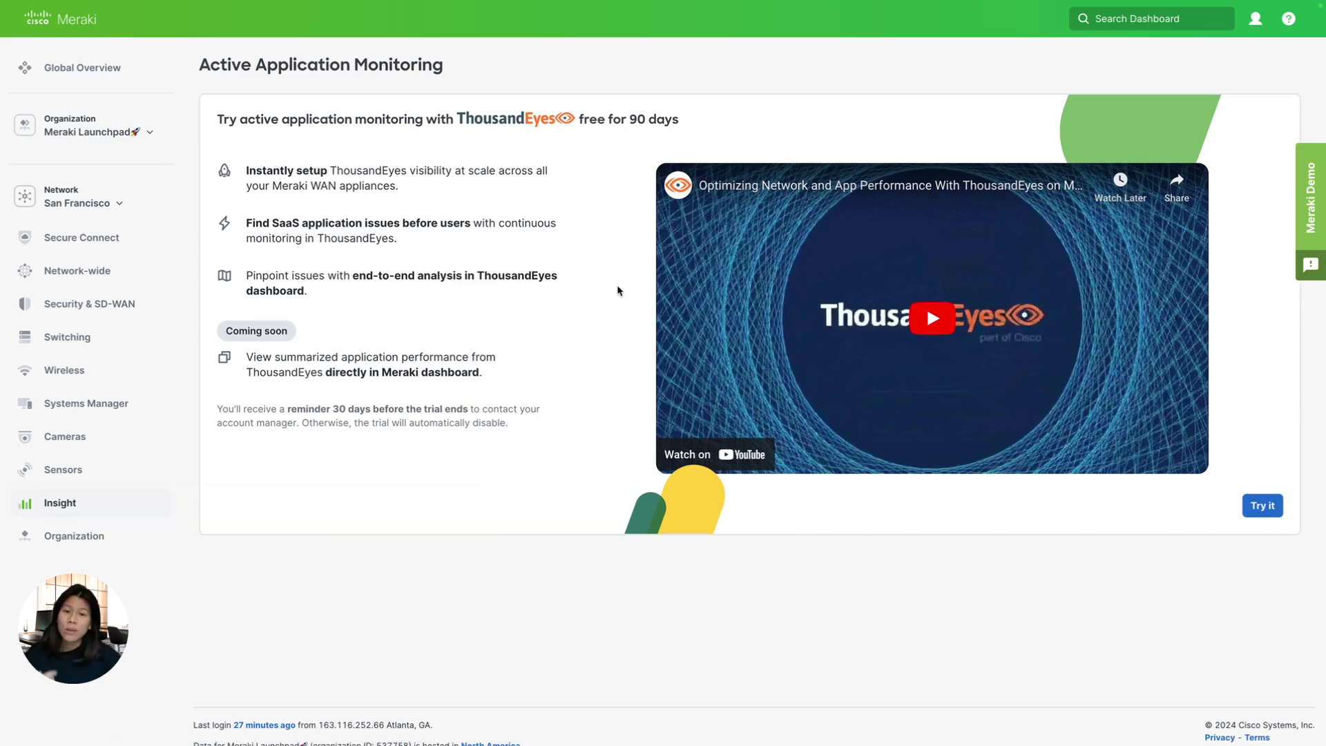
drag(578, 117, 705, 124)
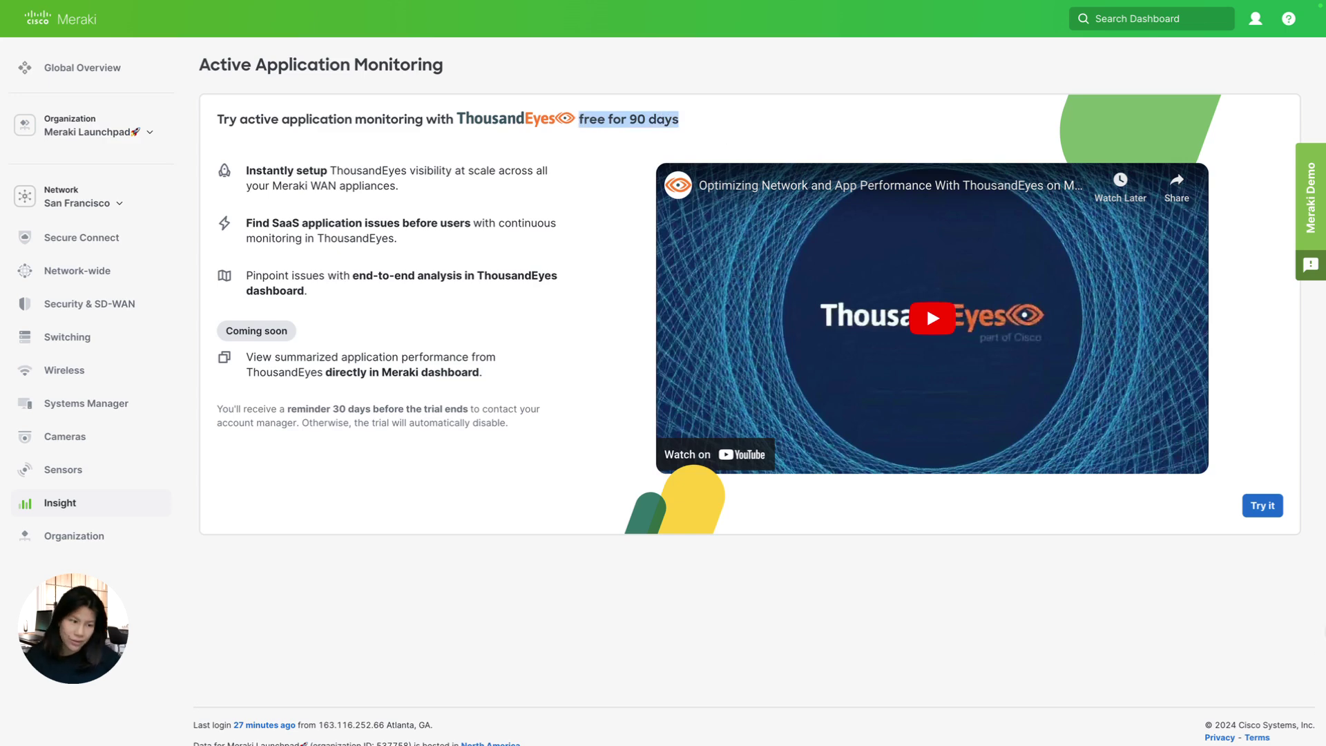
click(1269, 511)
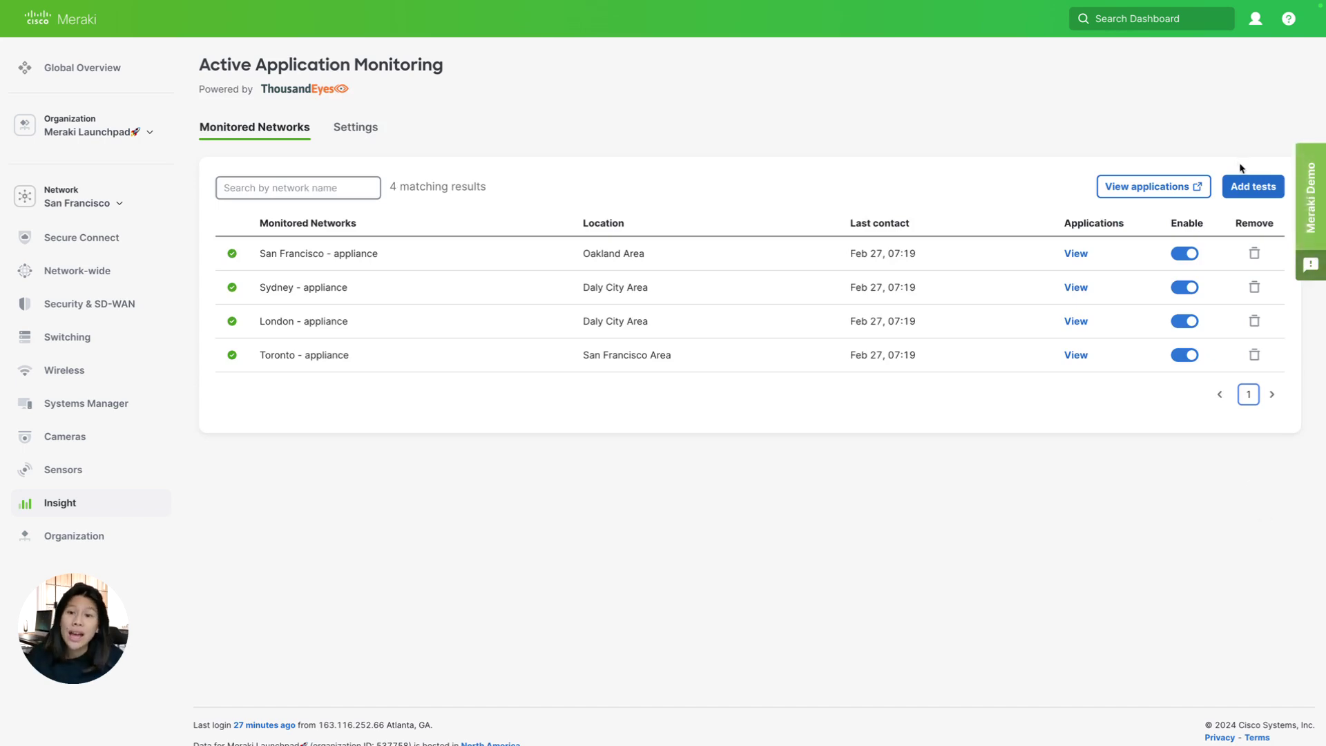
Add new monitoring tests and continue past the connected ThousandEyes account.
click(1261, 186)
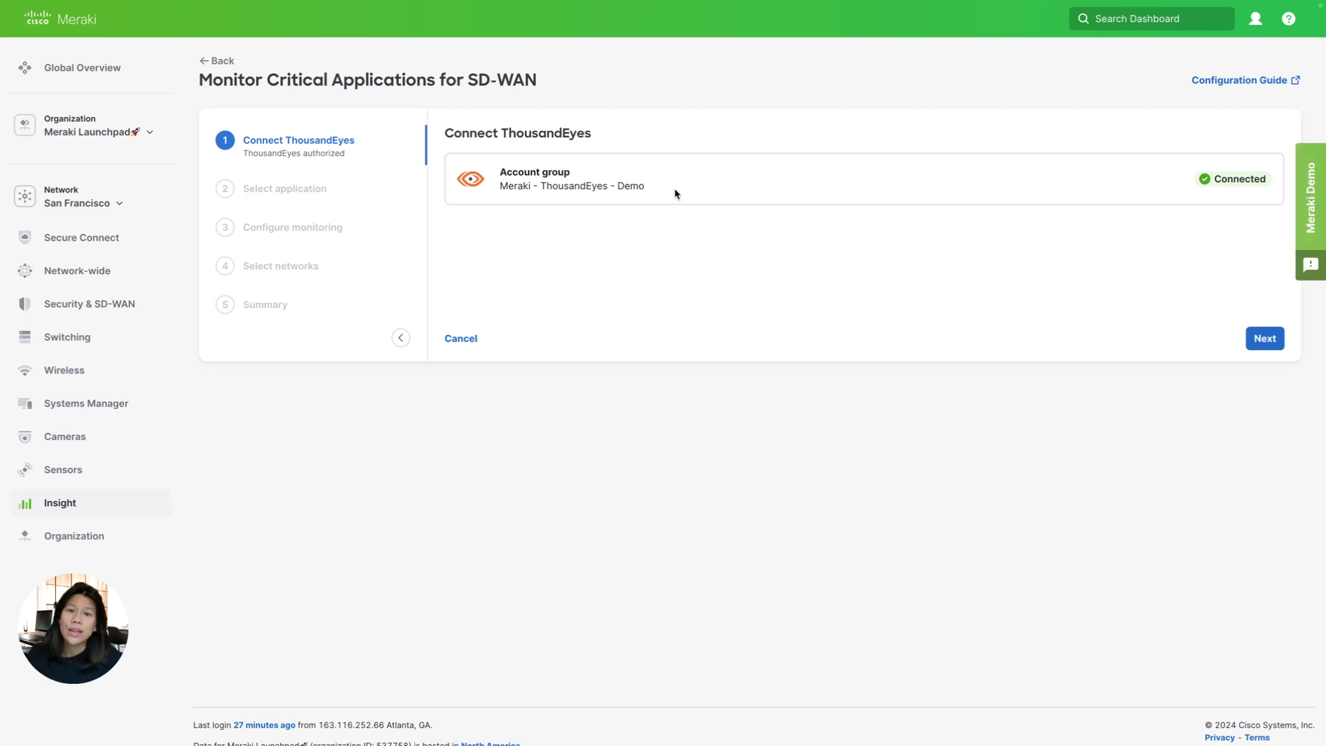
click(1276, 343)
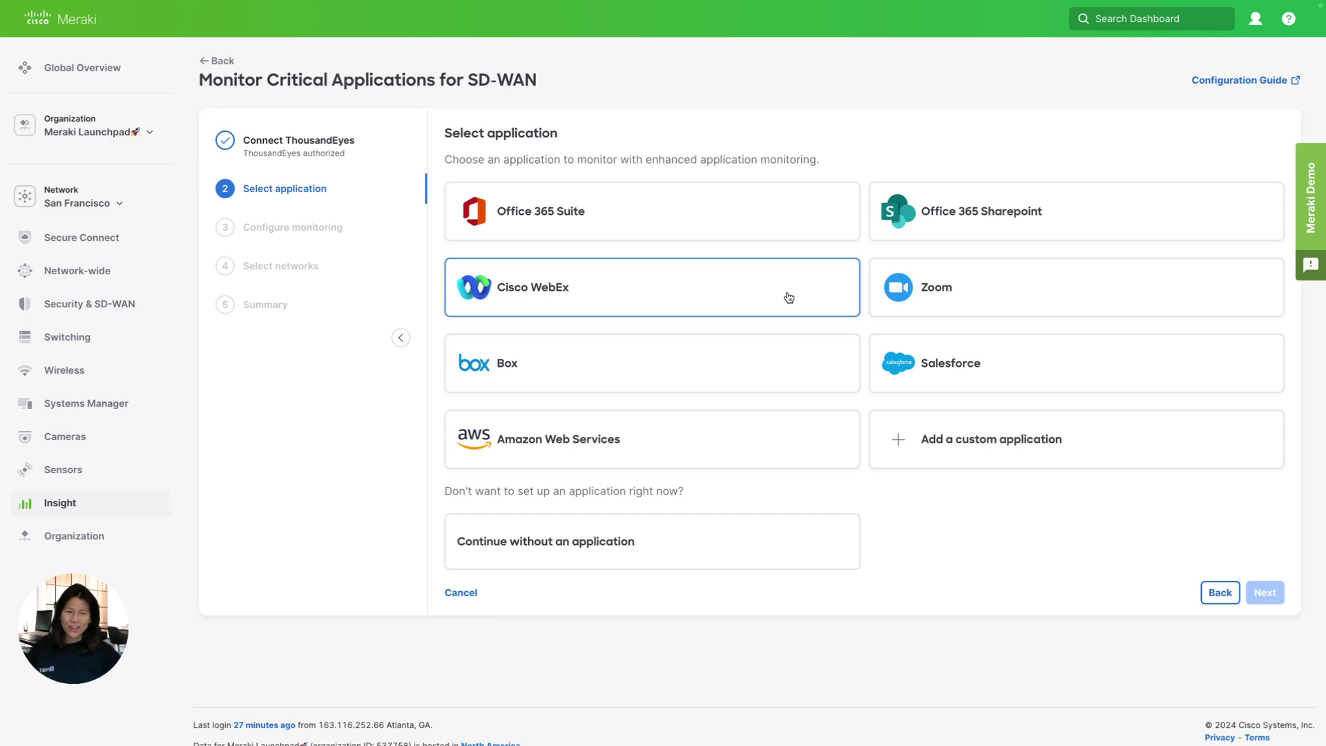
Choose Cisco WebEx and enter 'cisco' as the organization's subdomain.
click(718, 315)
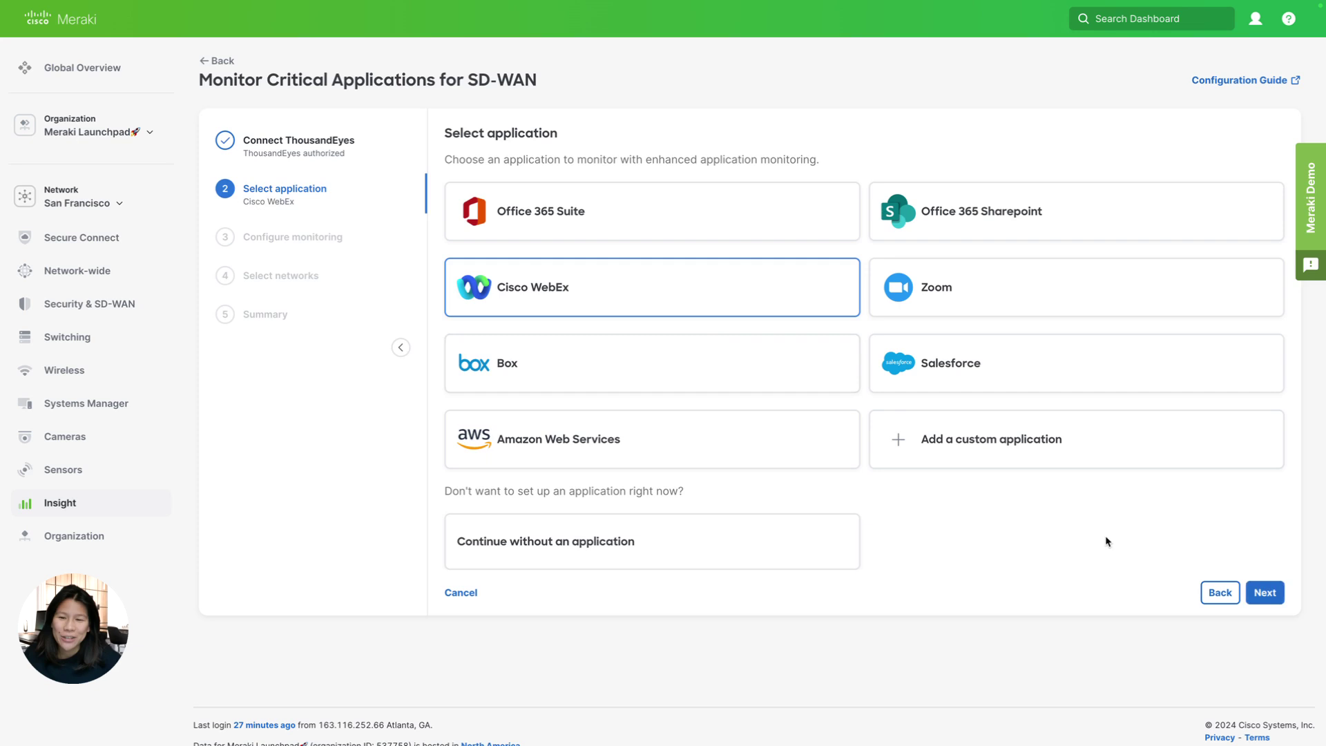
click(1264, 592)
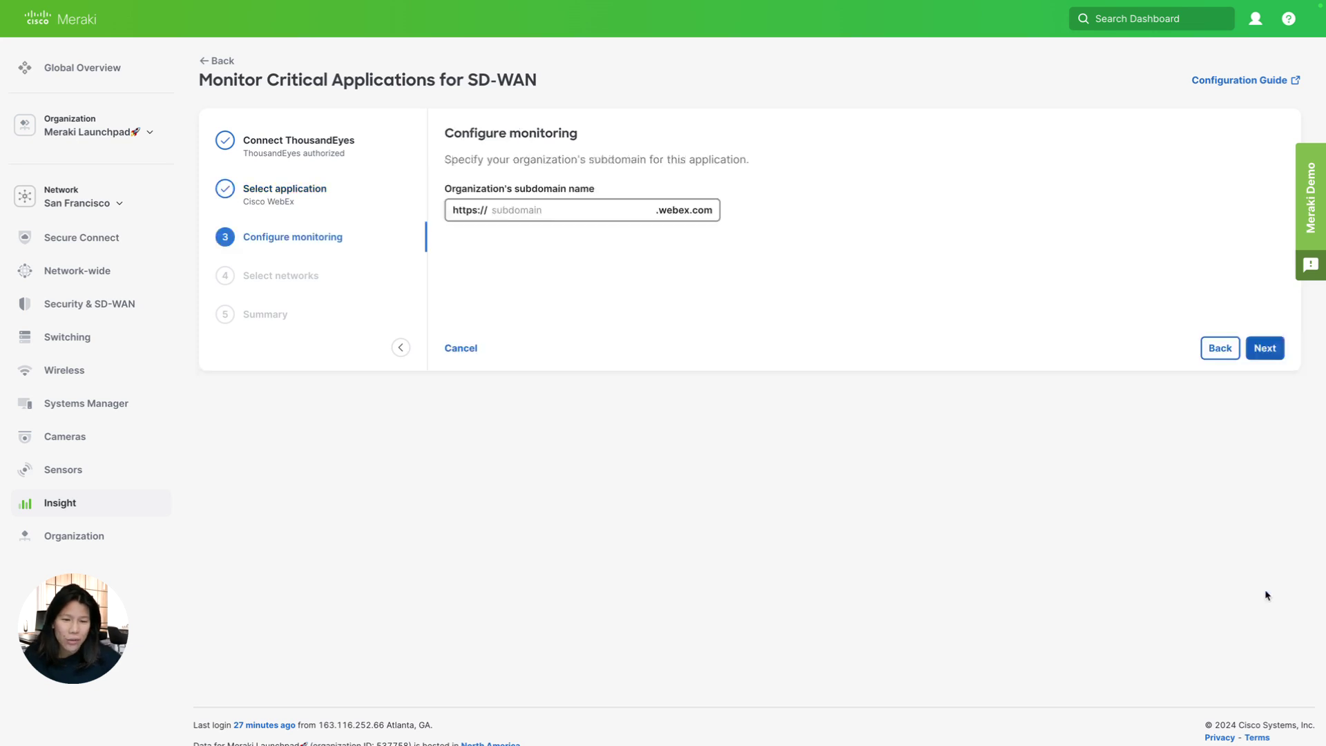
click(590, 213)
text(cisco)
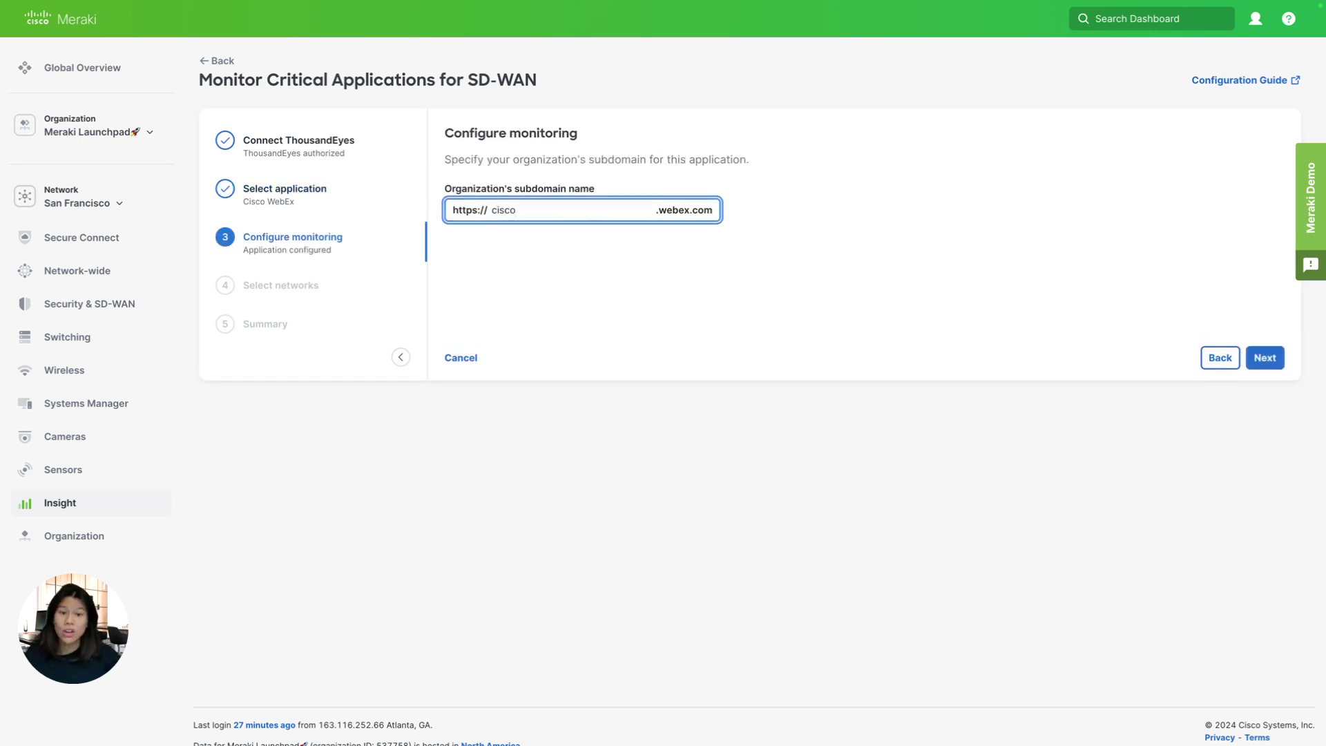
click(1261, 359)
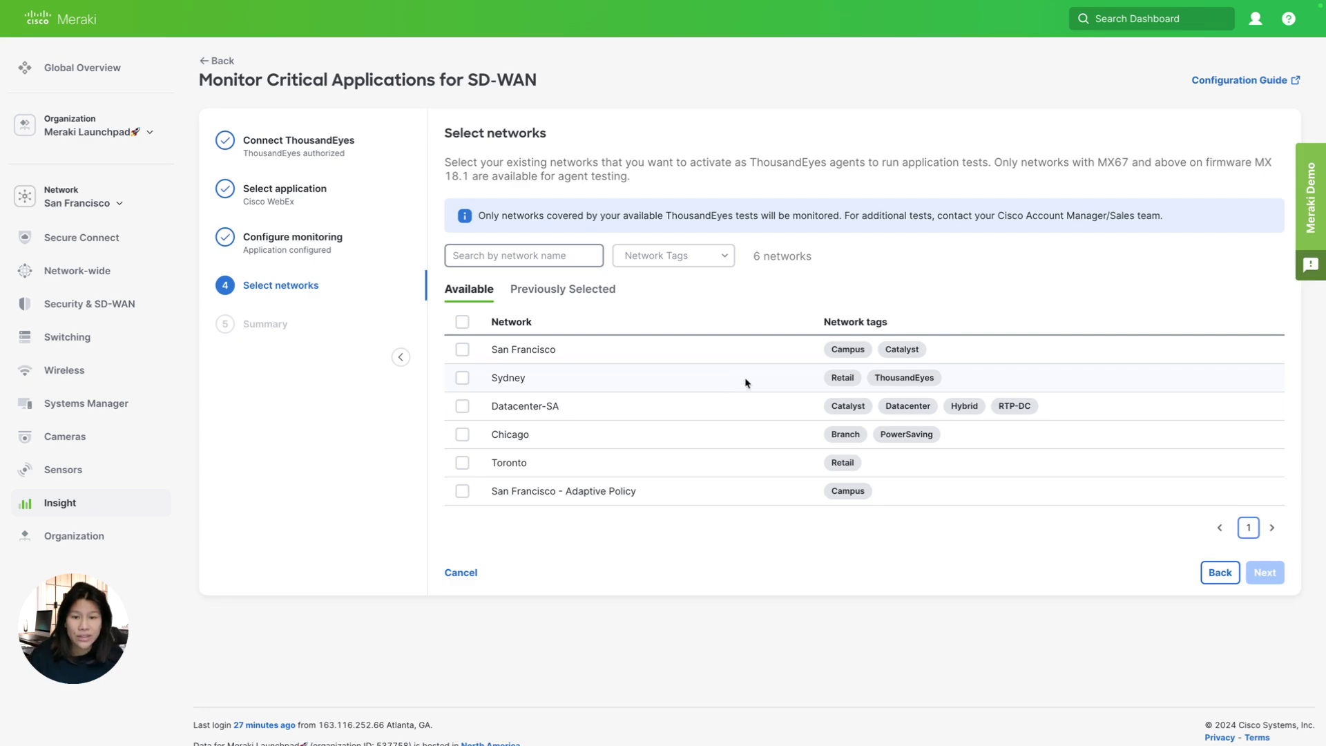
Select the San Francisco and Sydney networks, noting the MX67 and 18.1 firmware requirements.
drag(1099, 161, 1129, 162)
drag(446, 179, 473, 176)
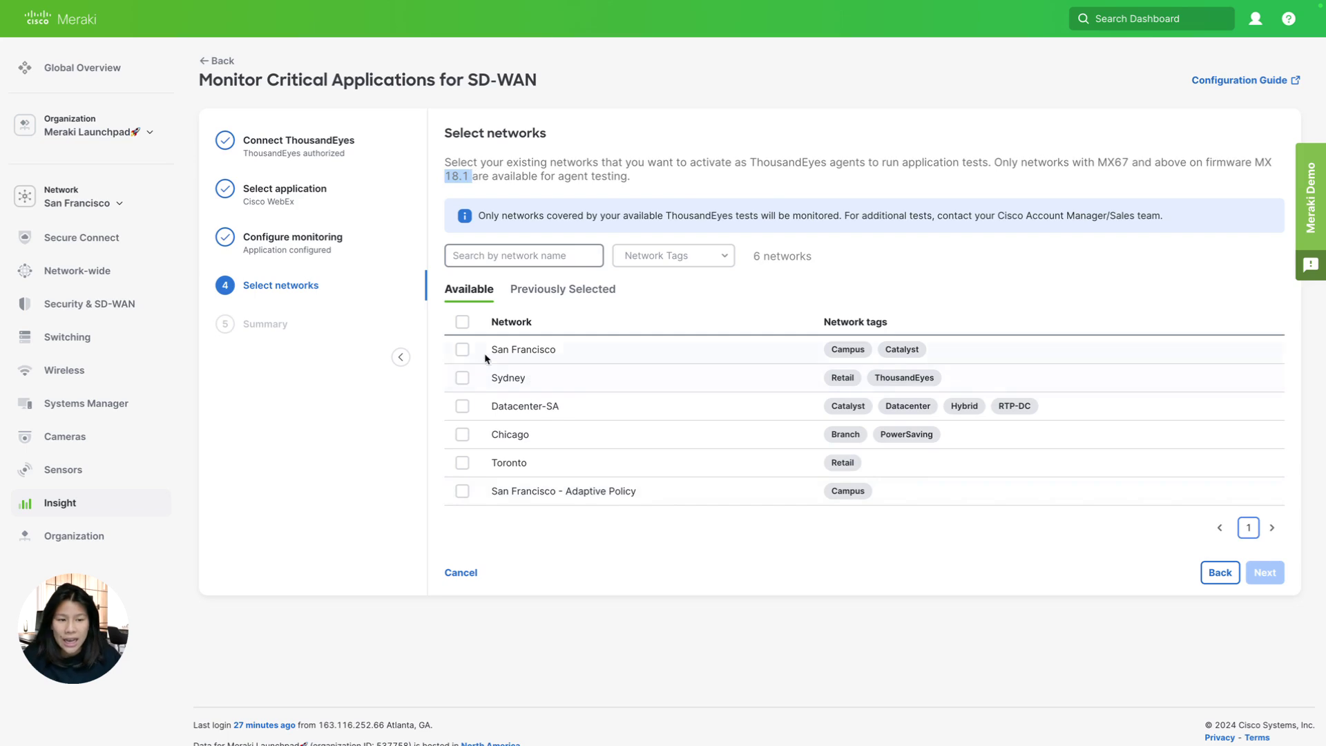
click(462, 350)
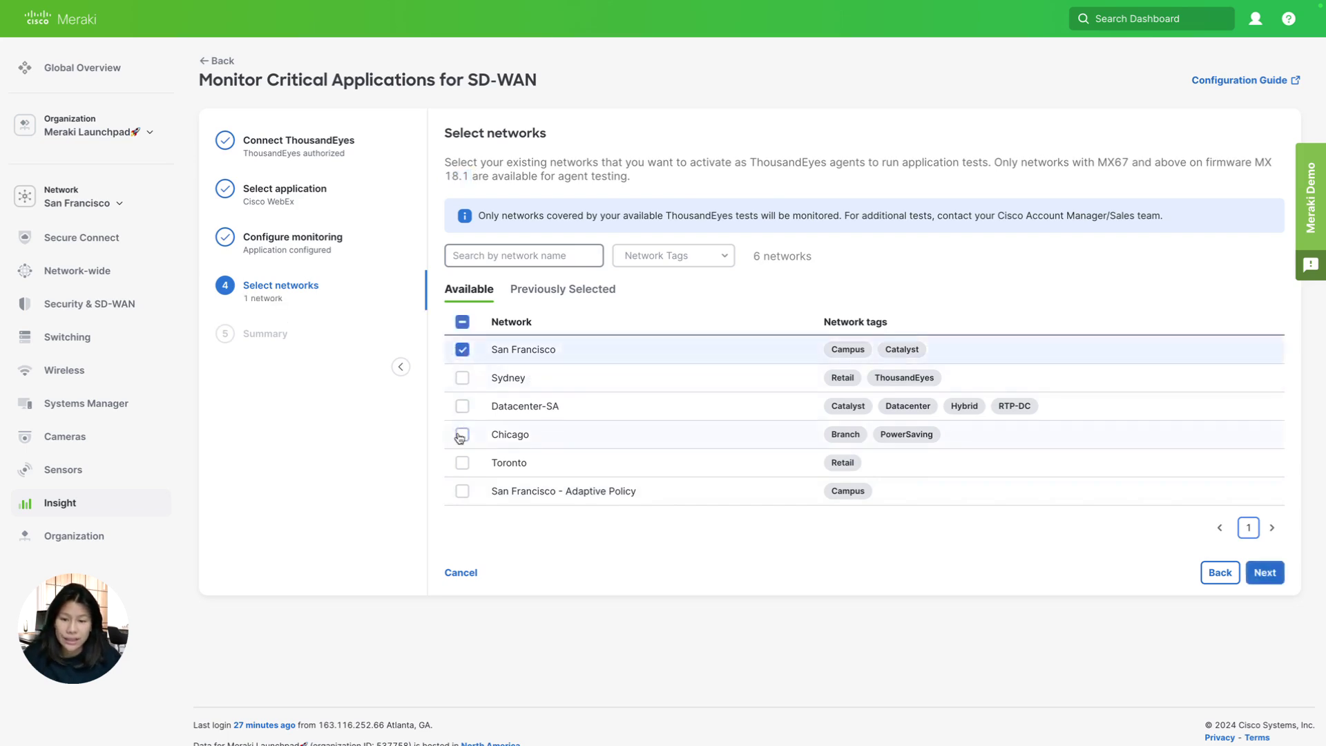
click(462, 379)
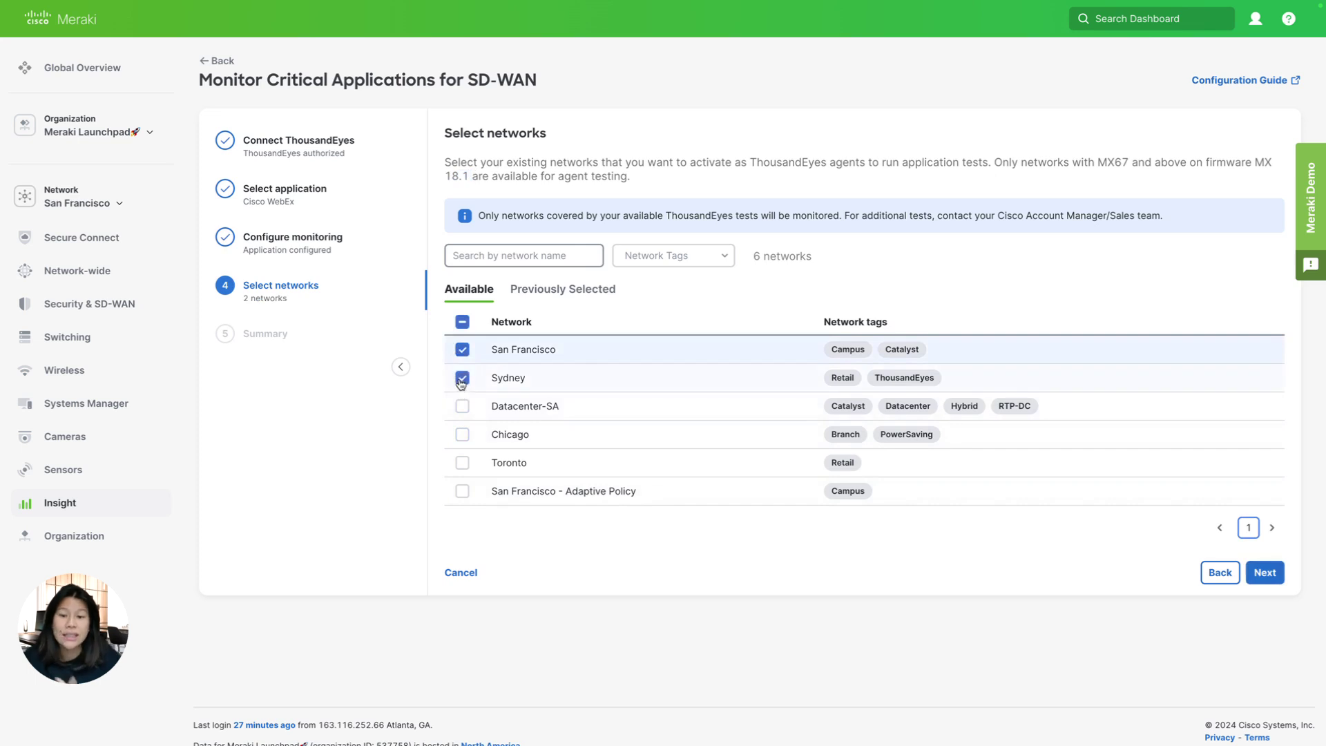
click(1265, 573)
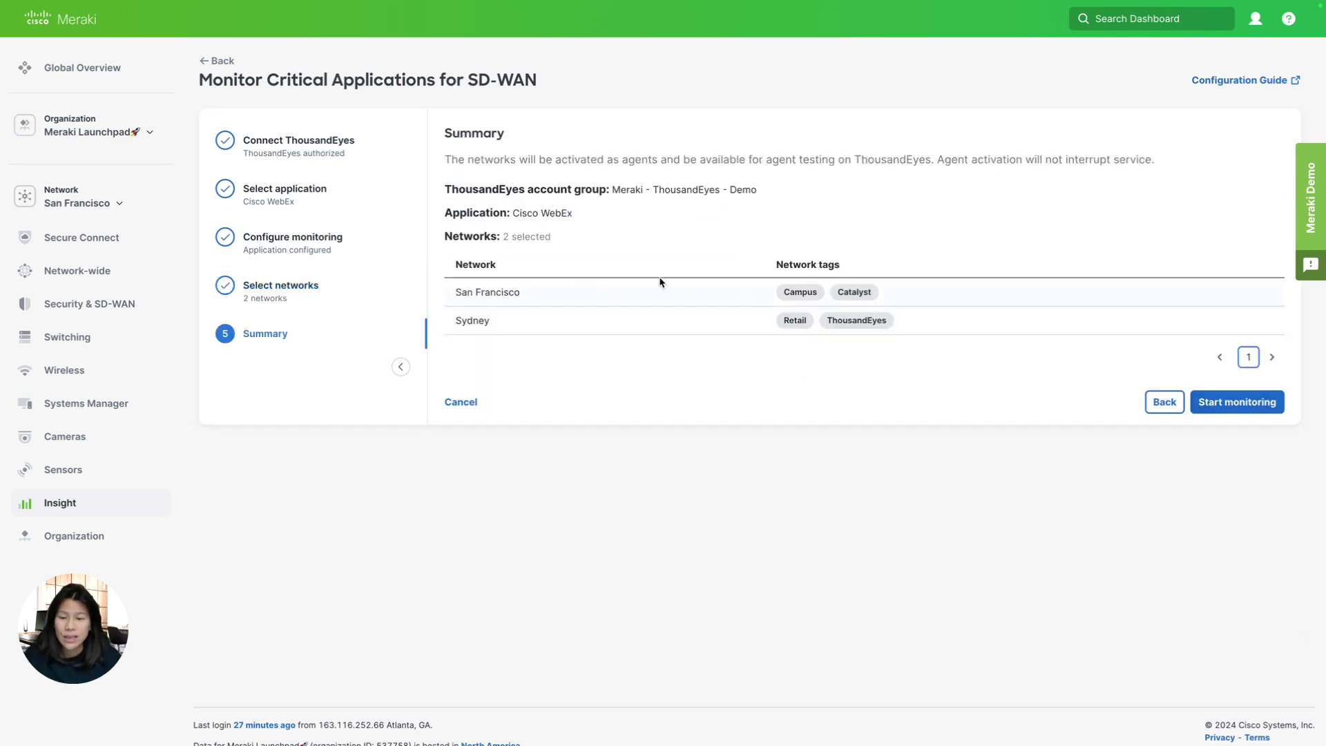
Confirm the Summary and start Cisco WebEx monitoring on the two selected networks.
click(1245, 403)
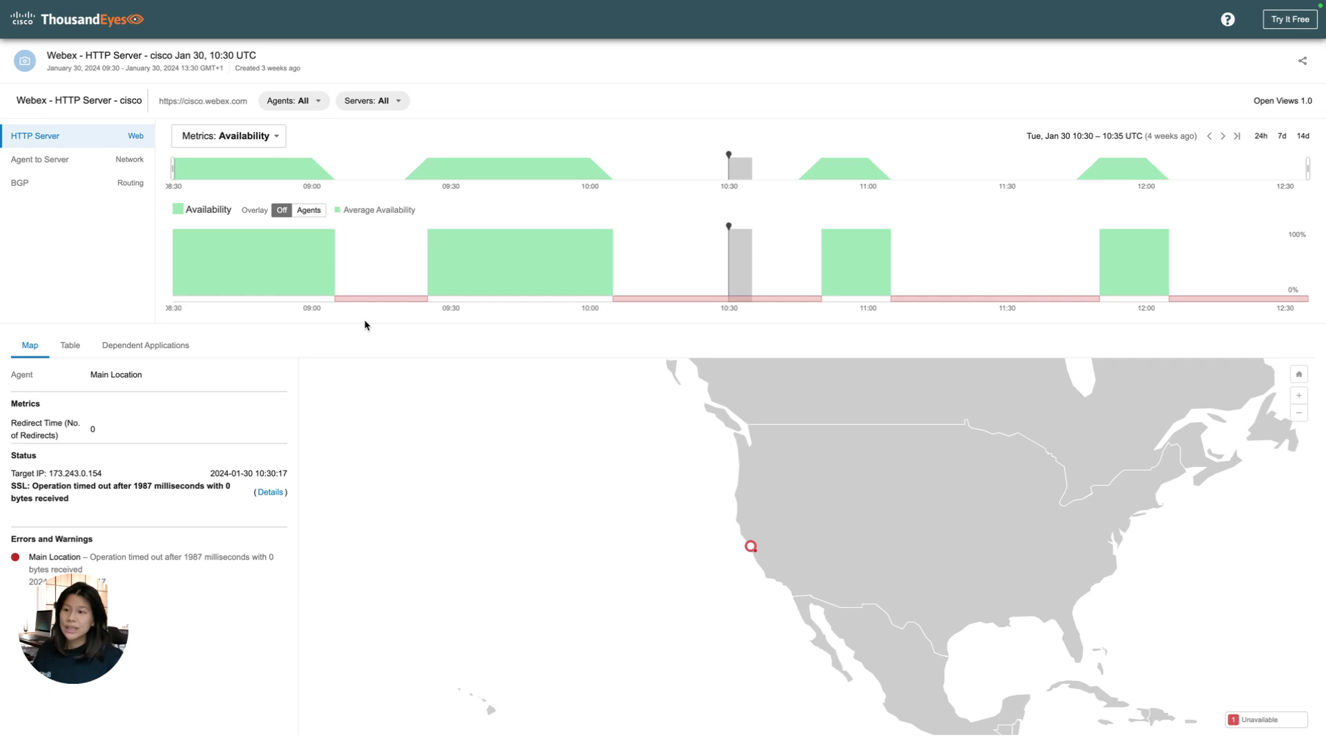
Chart Response Time plus Availability, Throughput, Loss and Latency for the Webex HTTP Server test.
click(274, 144)
click(260, 281)
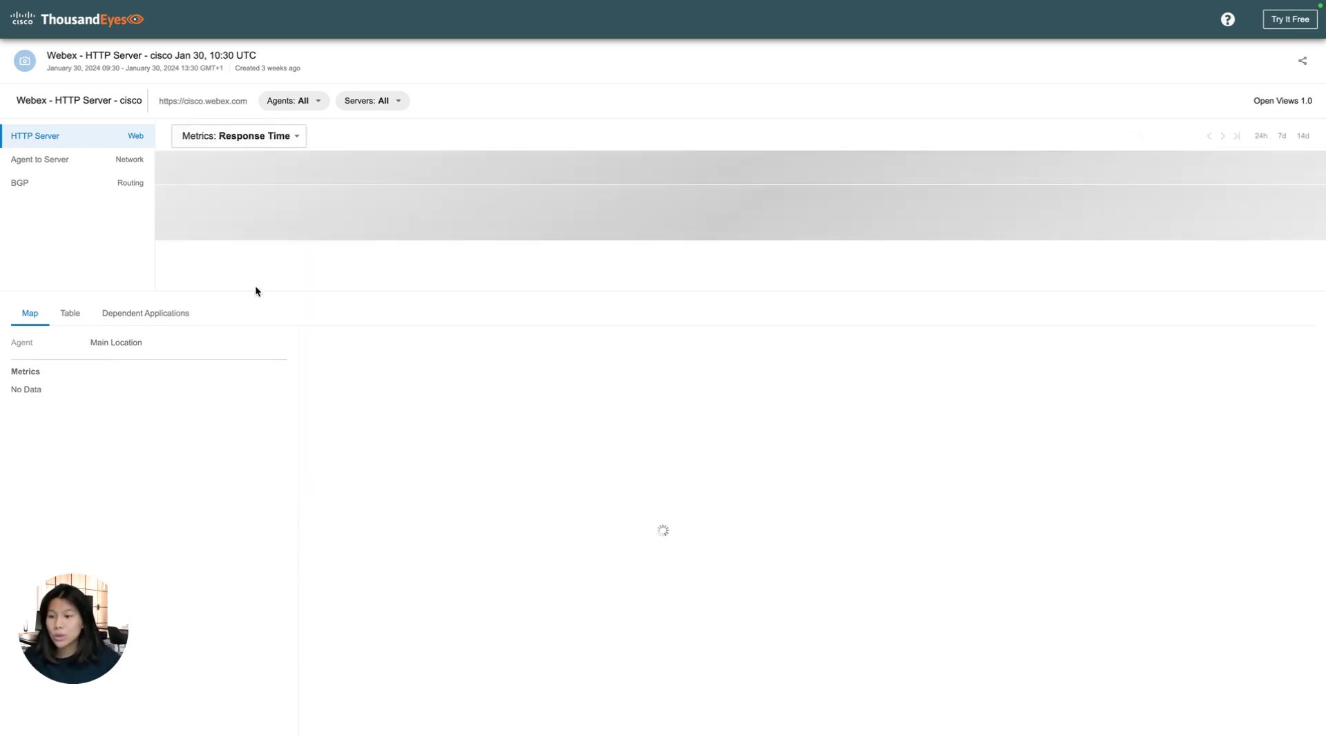
click(289, 135)
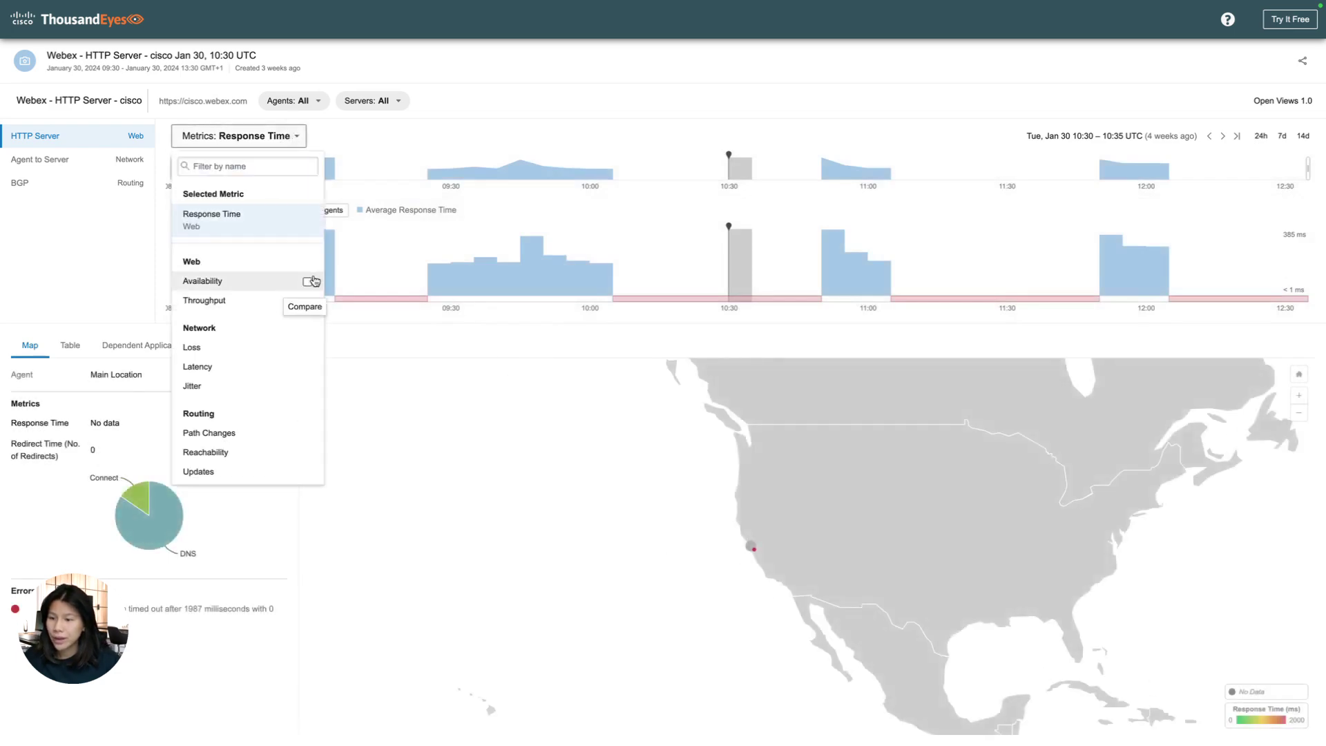
click(308, 282)
click(307, 300)
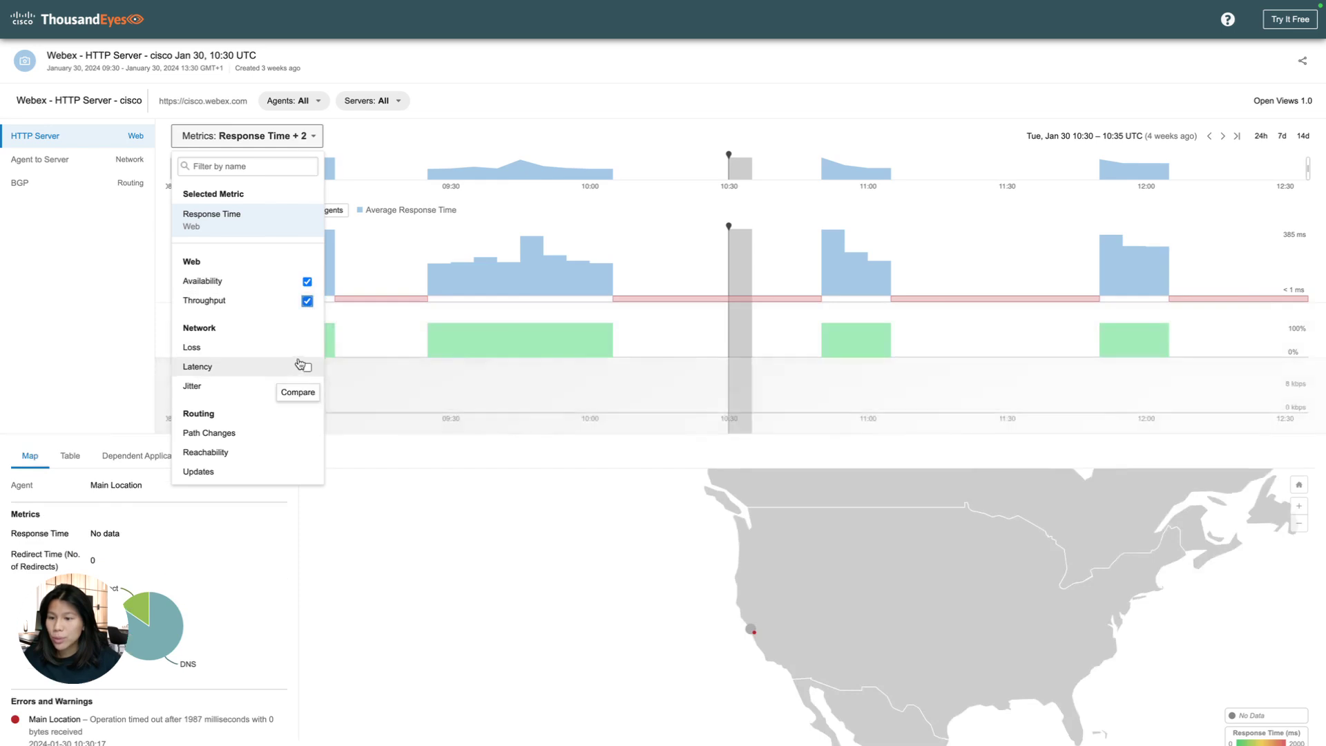
click(307, 347)
click(308, 367)
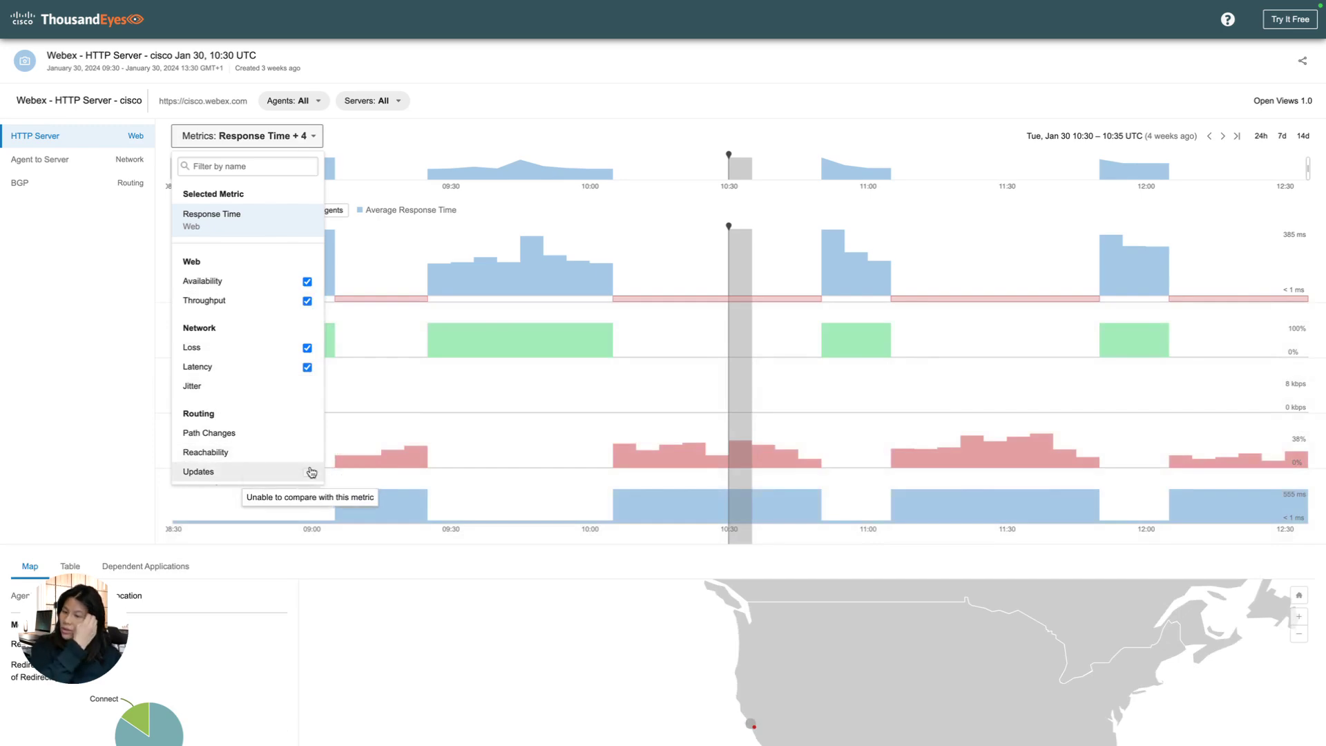
click(81, 378)
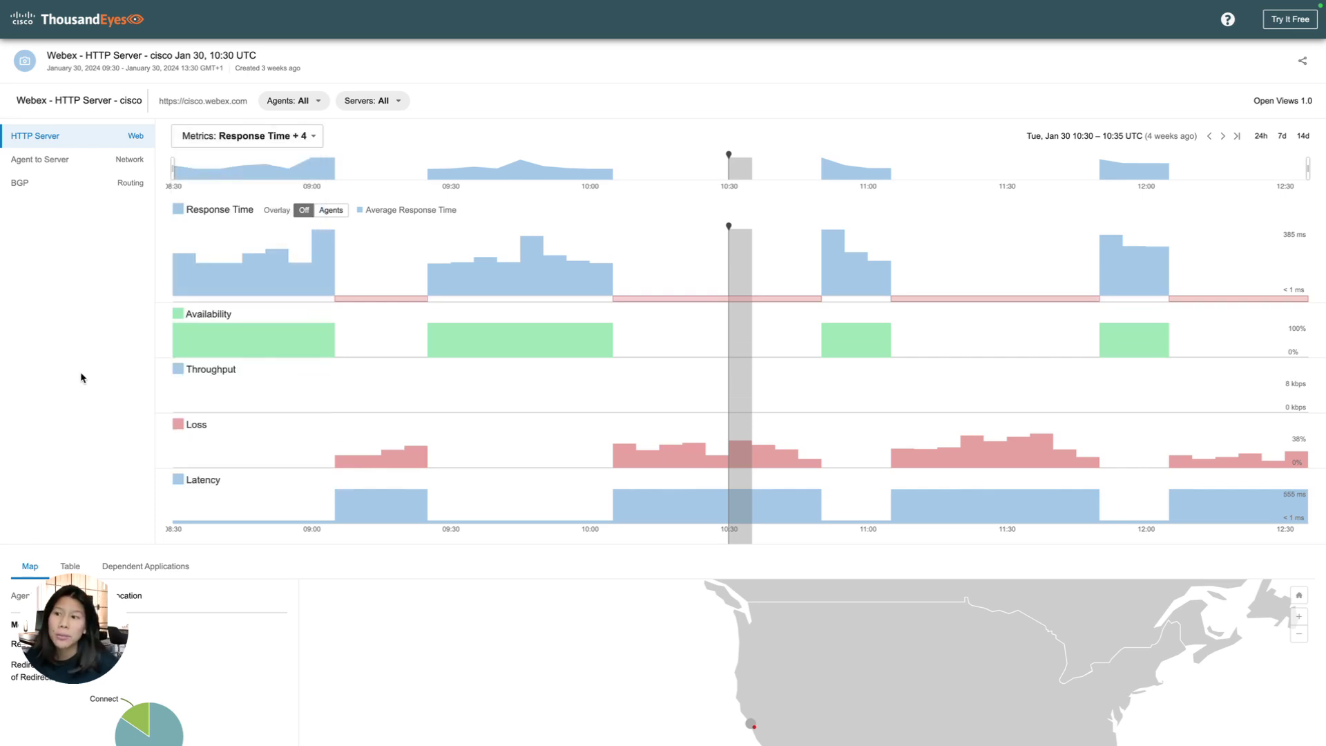
scroll(81, 378, down, 1)
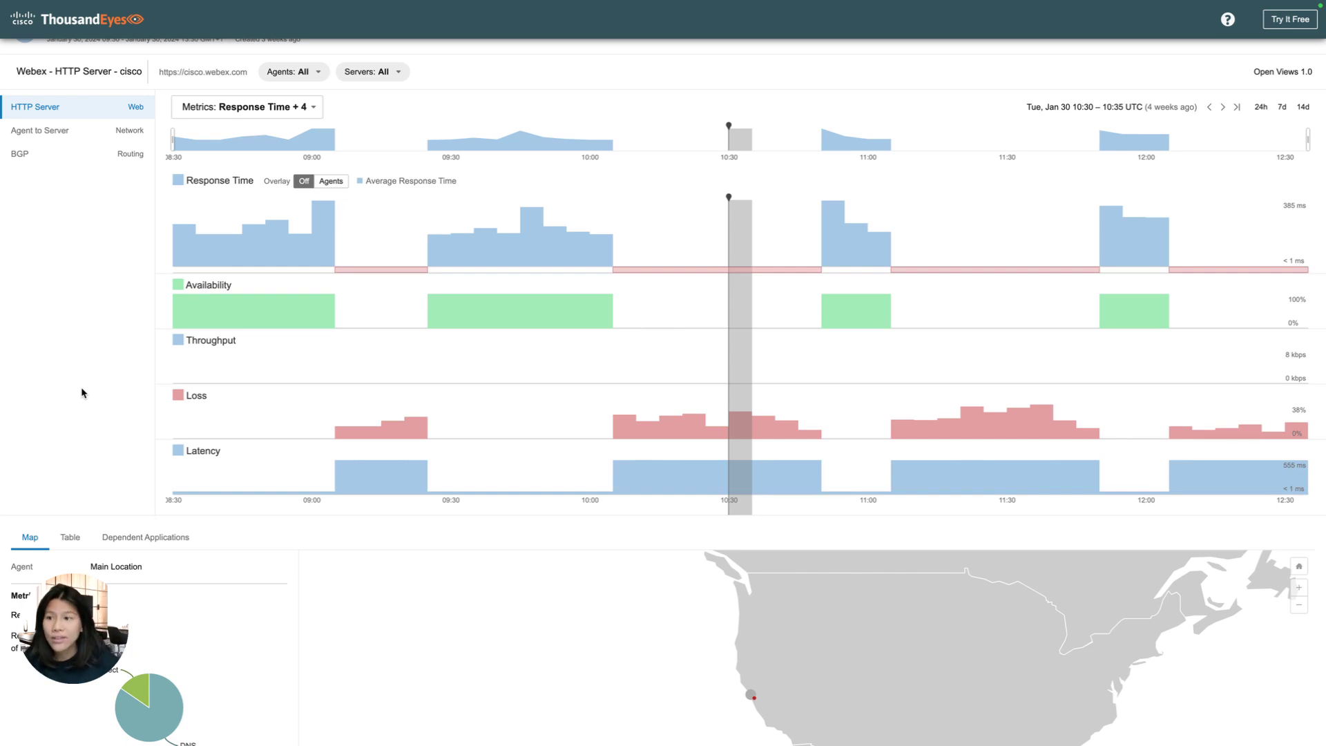
Open the Agent to Server results in the Path Visualization view.
click(85, 139)
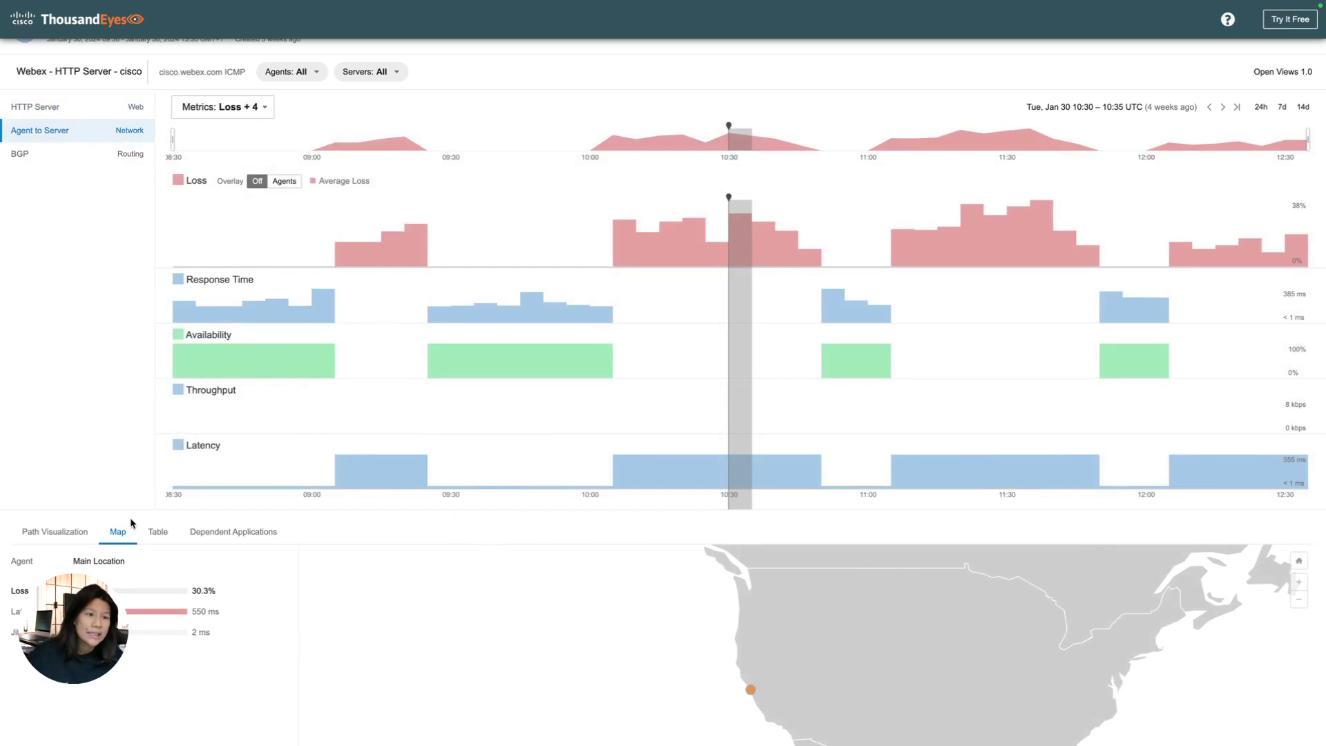
click(70, 538)
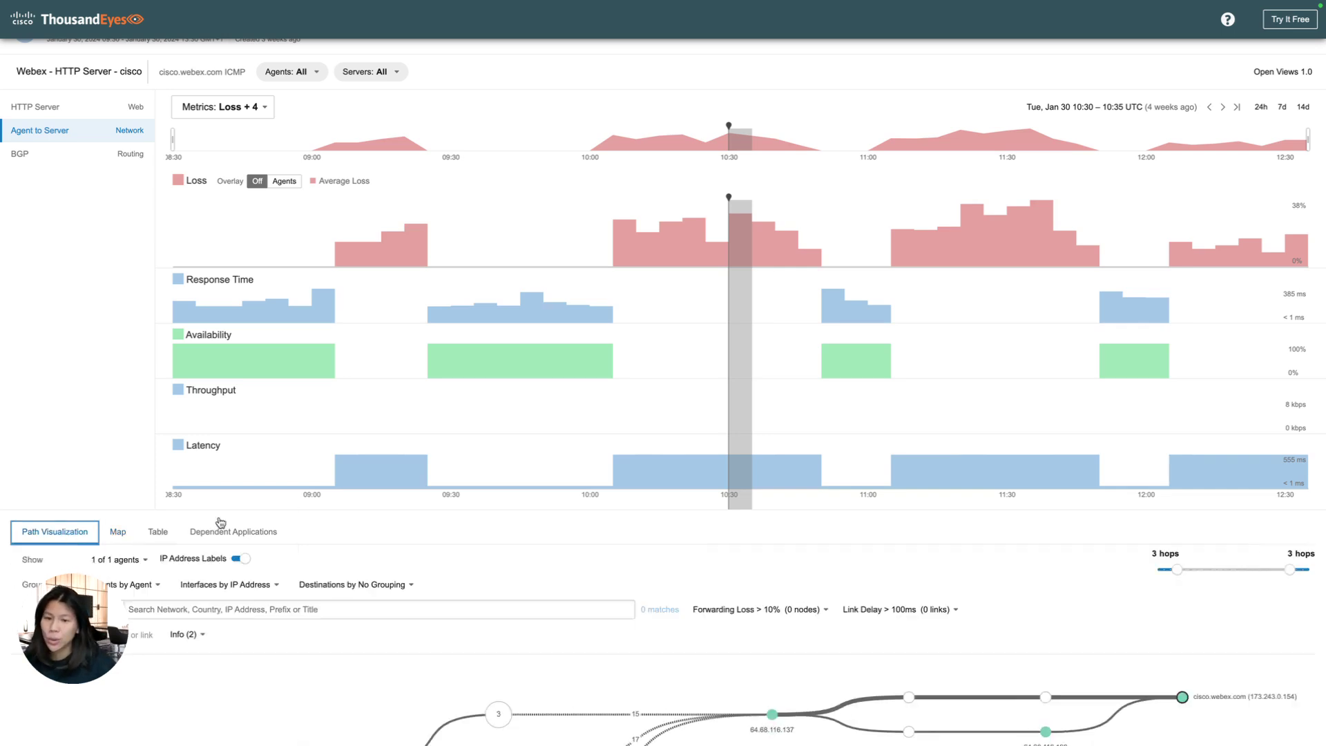
scroll(558, 582, down, 3)
scroll(558, 582, down, 1)
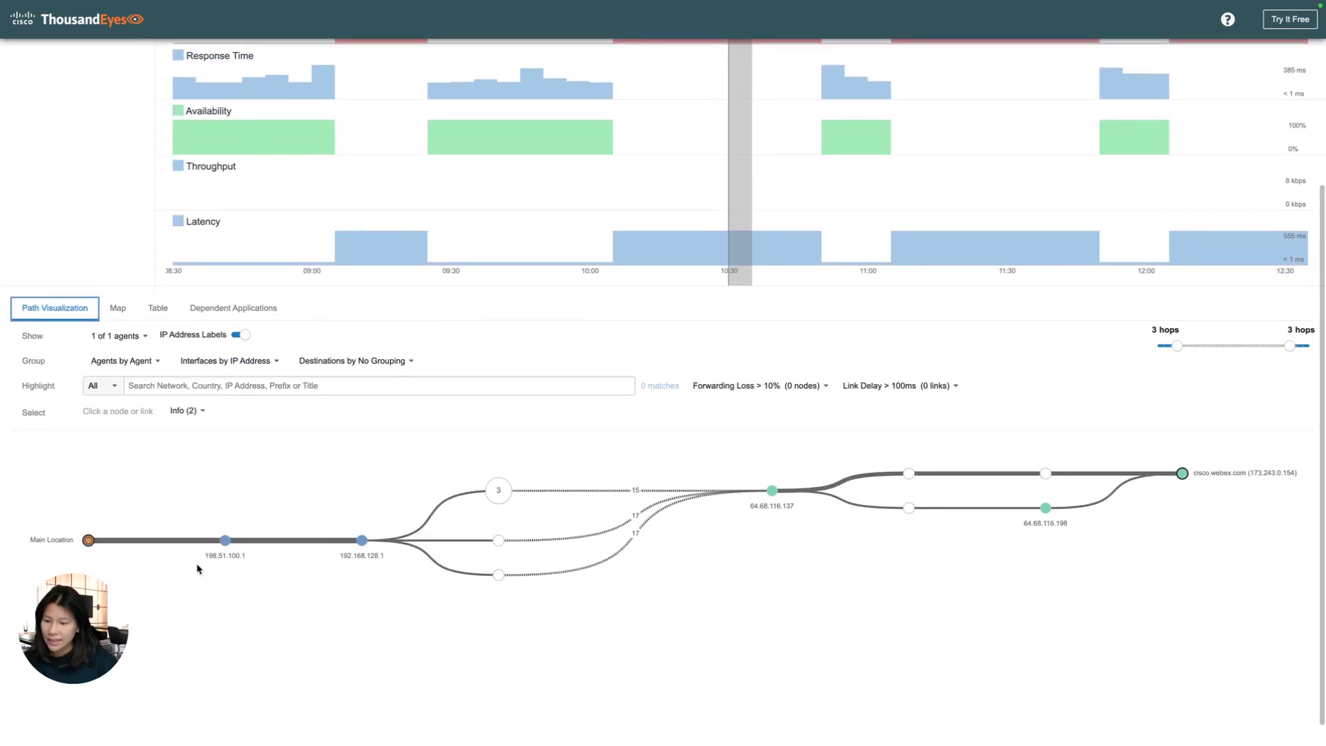
Inspect the nodes and links on the route from Main Location to cisco.webex.com.
mouse_move(89, 540)
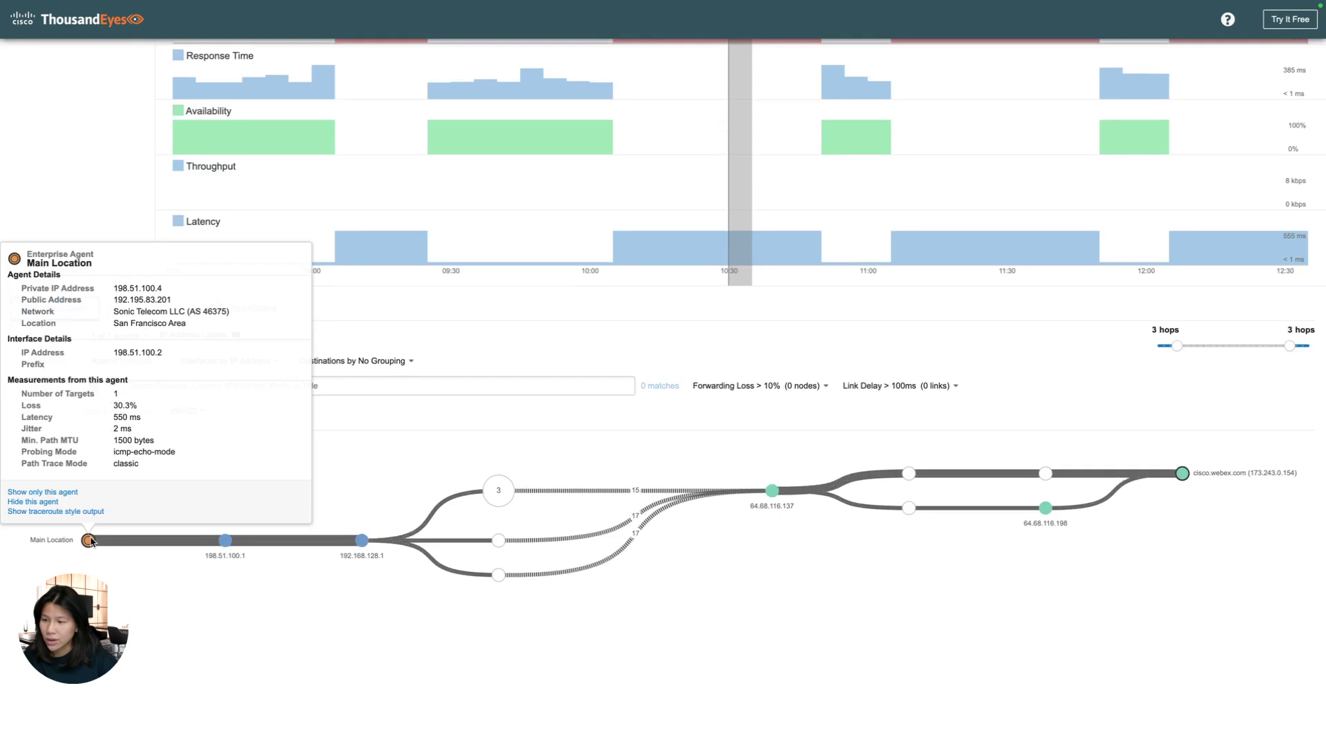
mouse_move(226, 546)
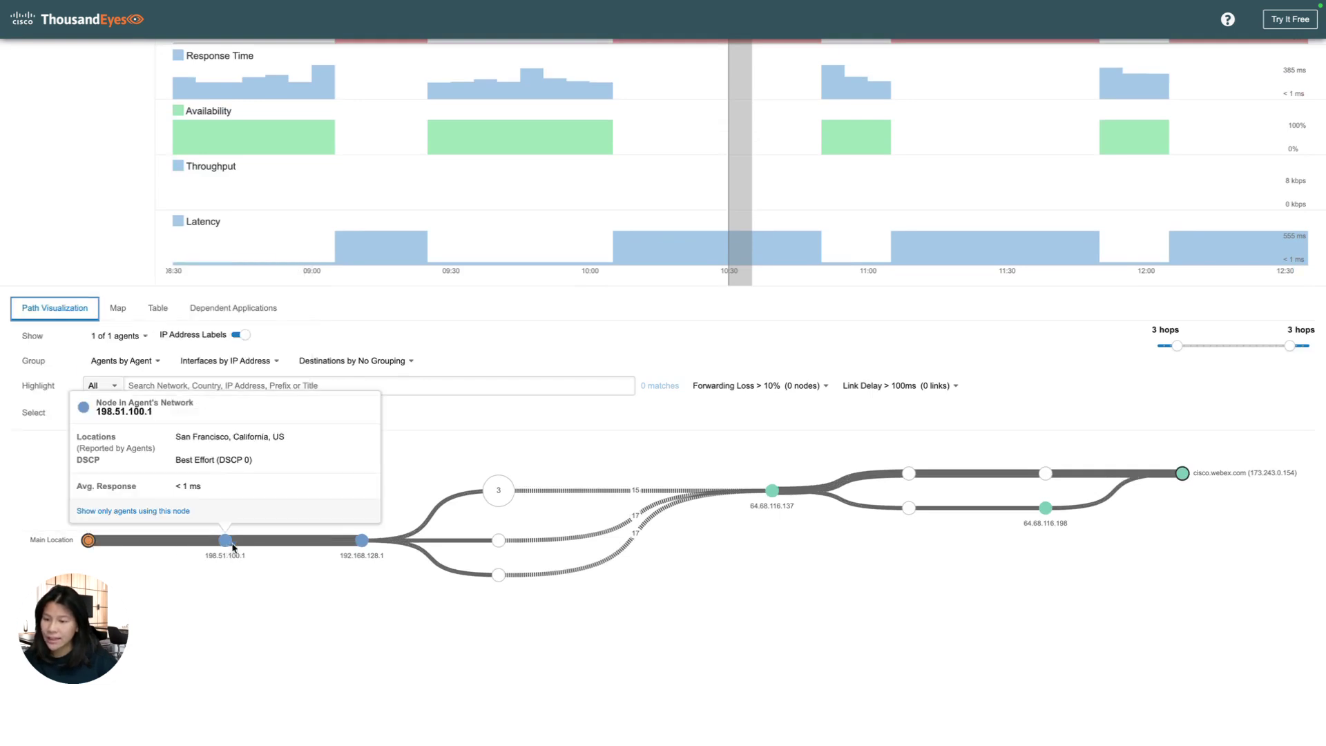
mouse_move(503, 497)
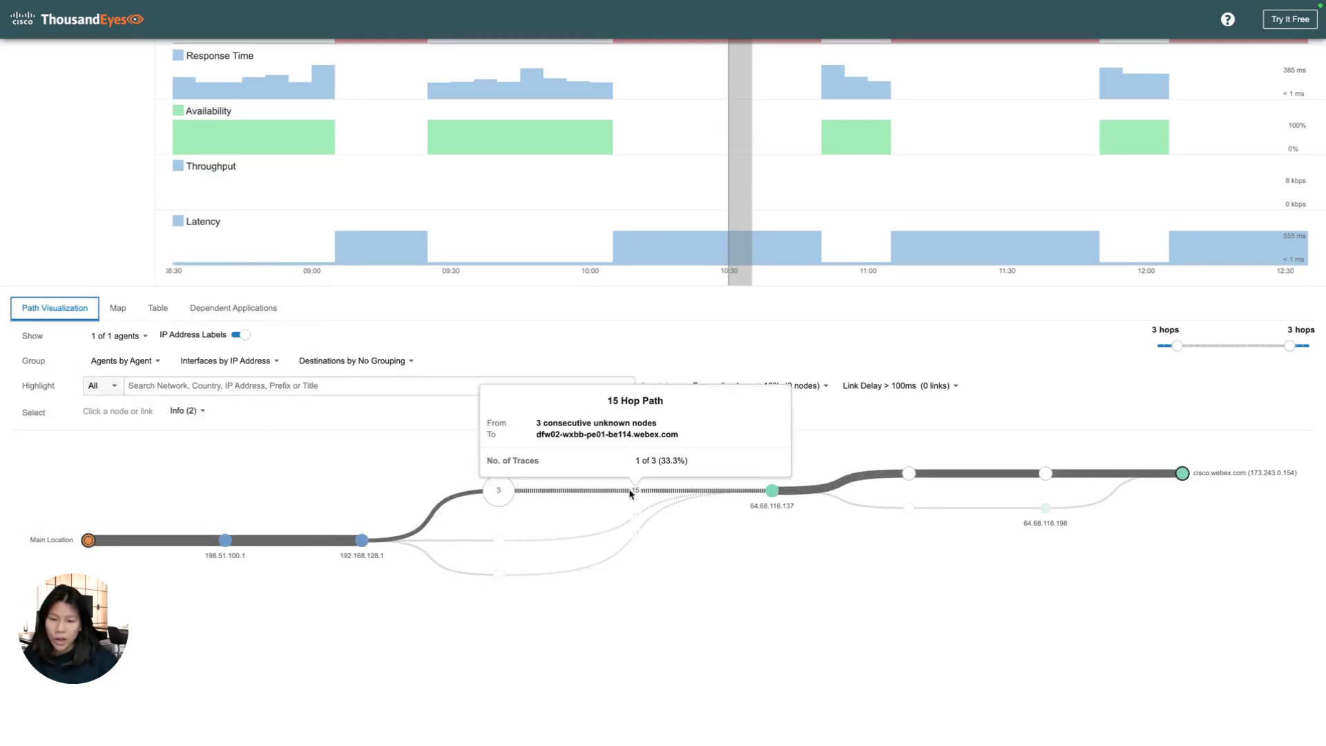
mouse_move(915, 468)
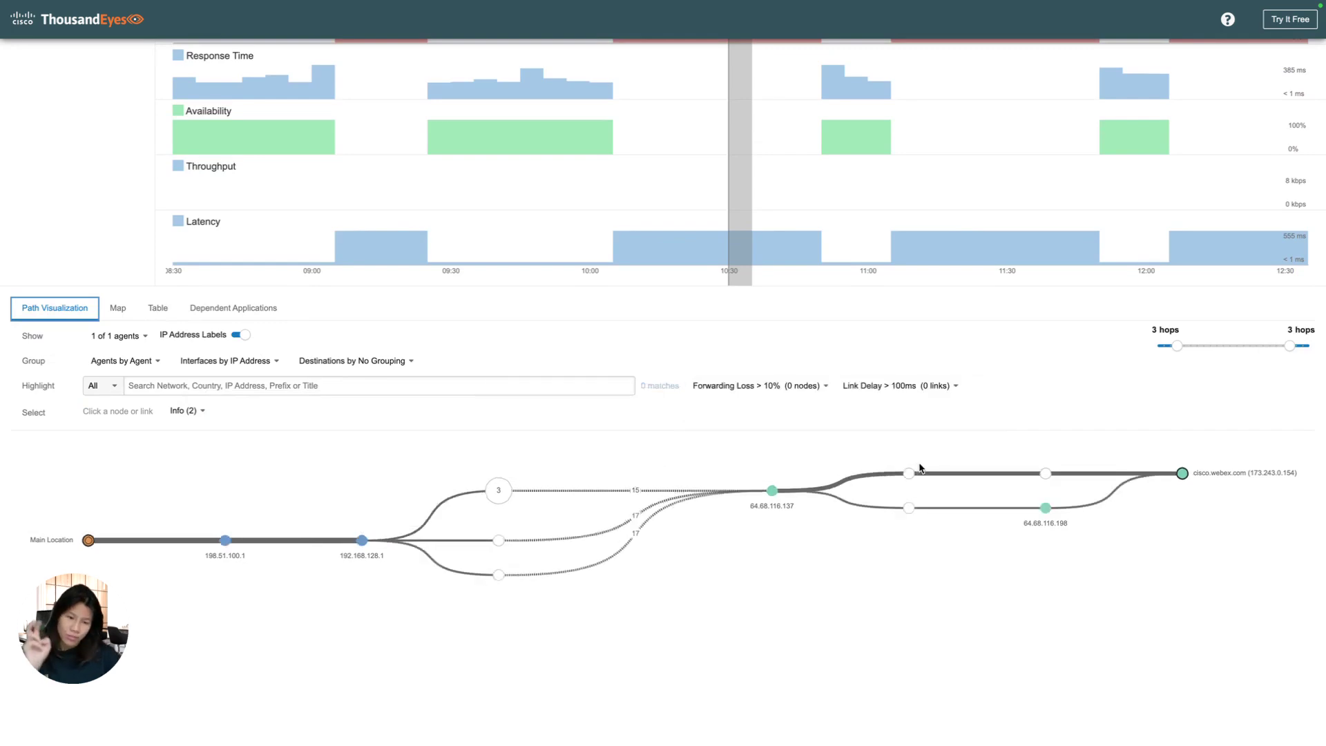
mouse_move(1187, 476)
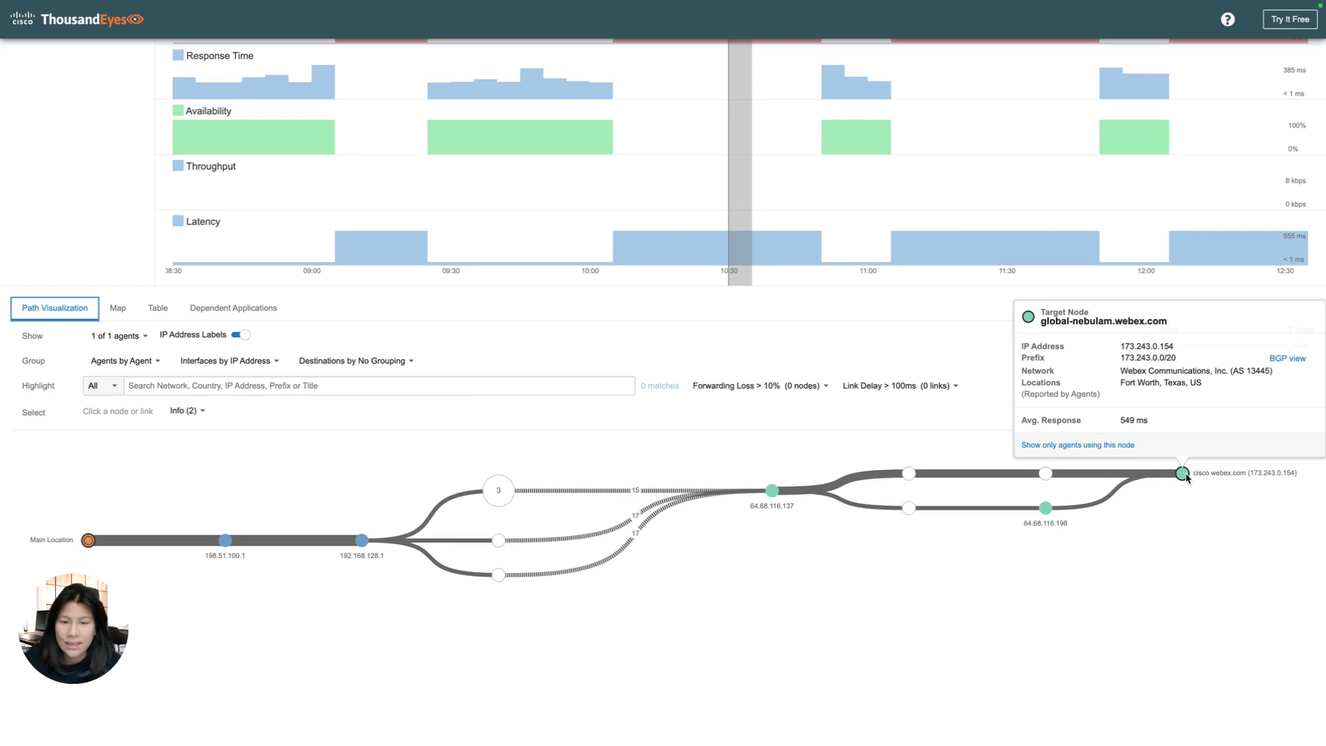
scroll(738, 354, up, 5)
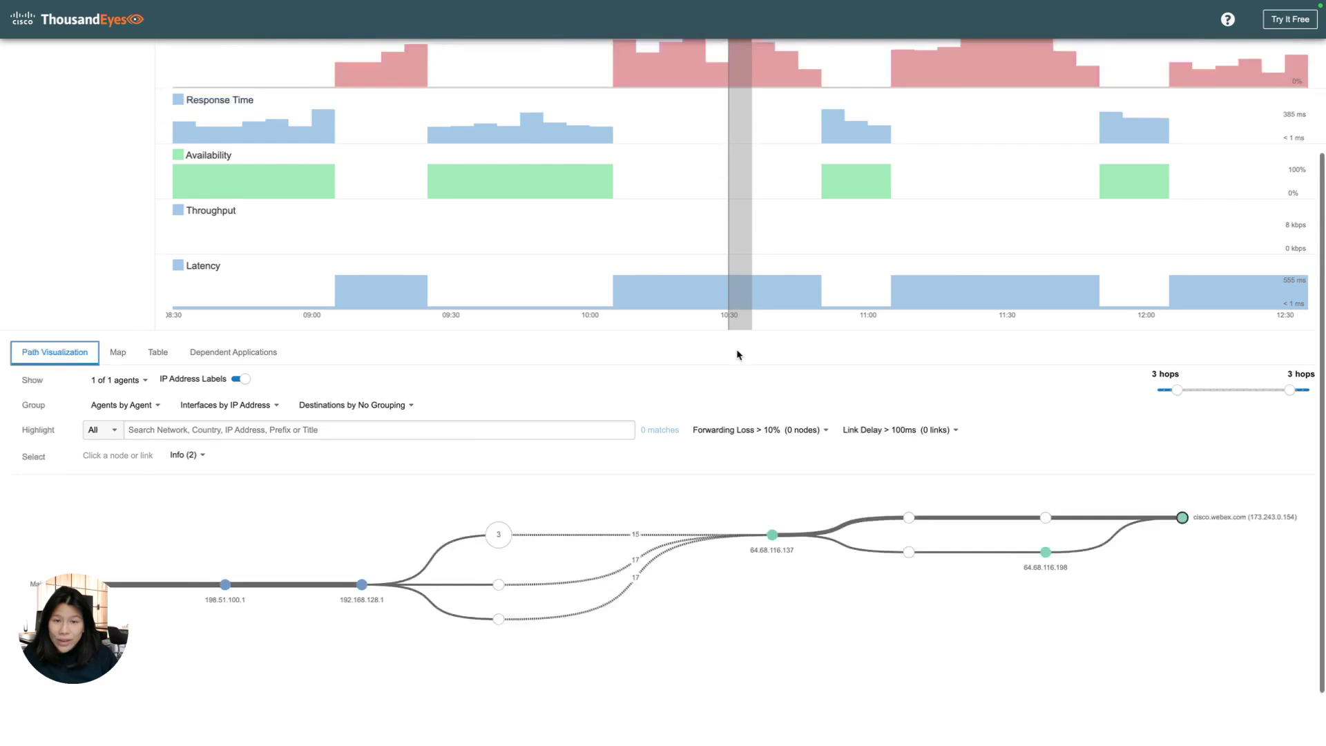
scroll(619, 397, up, 2)
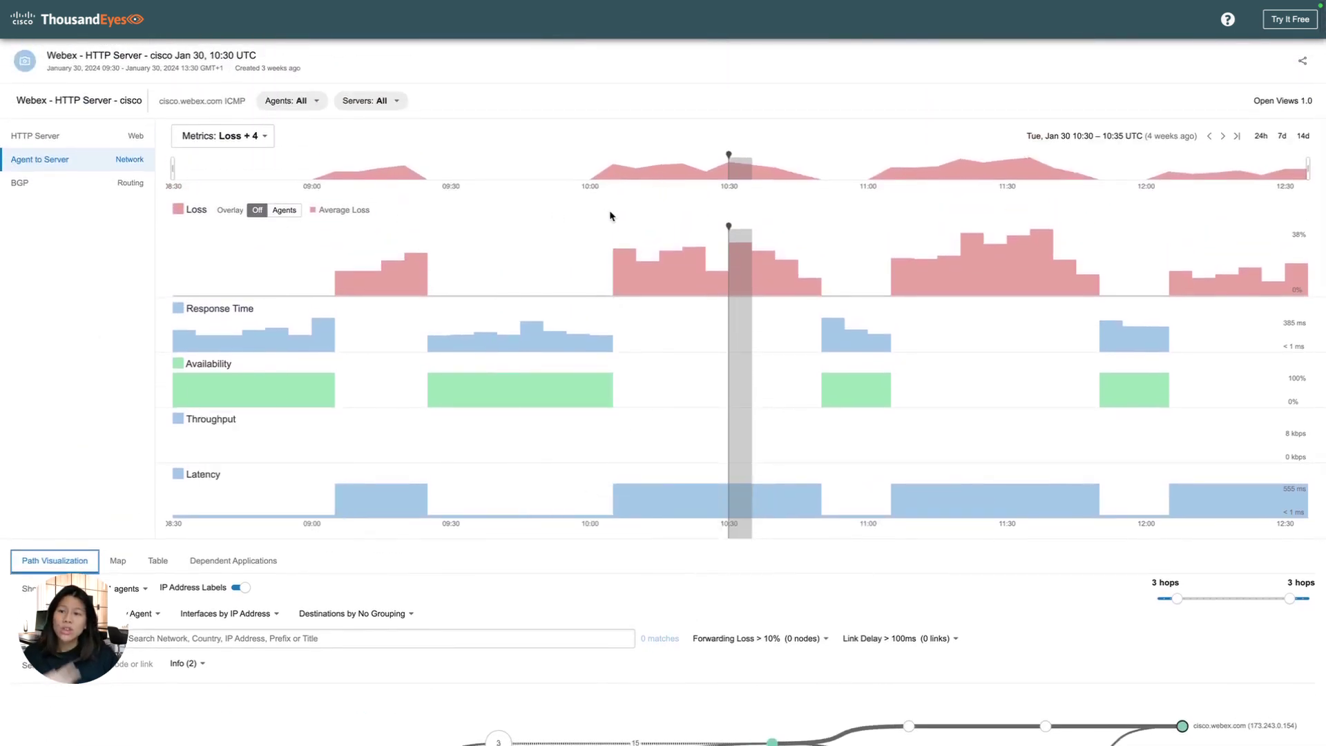
mouse_move(589, 257)
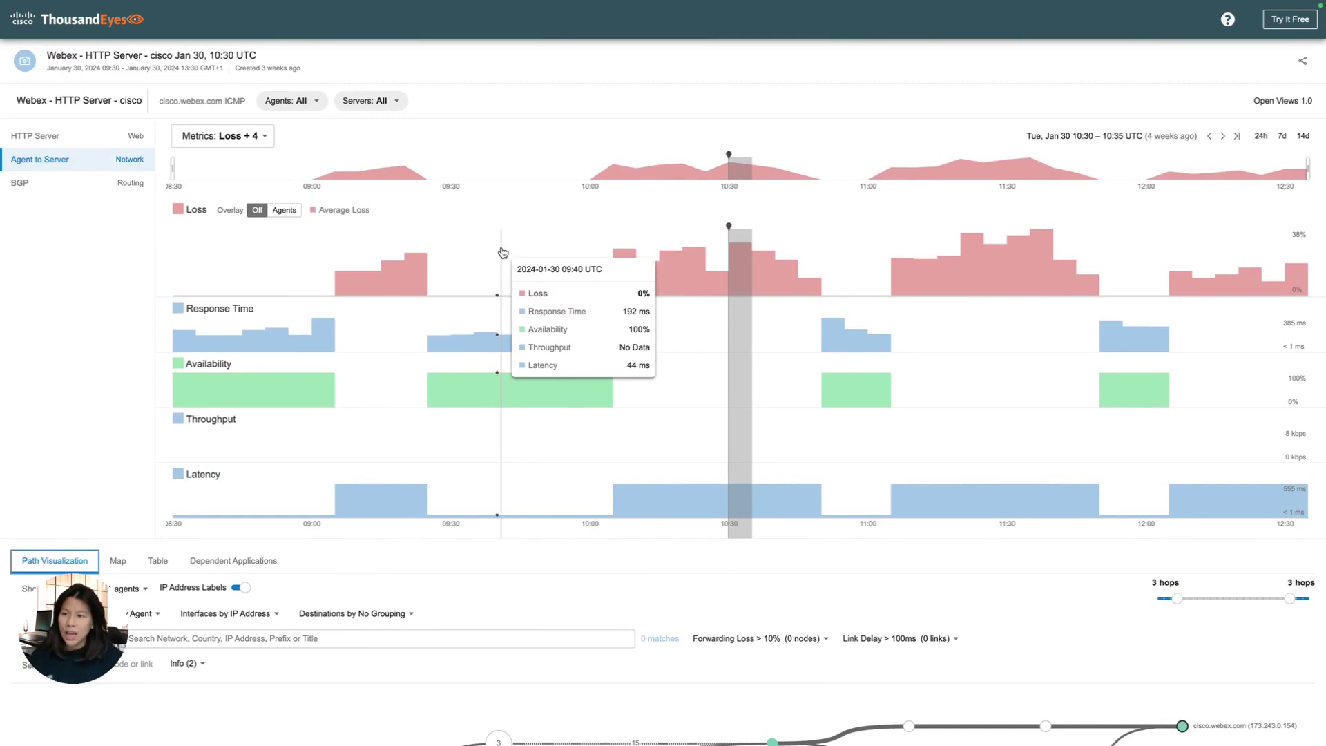
key(ctrl+Up)
Present the PowerPoint deck full screen starting from slide 7, 'Use cases'.
click(605, 292)
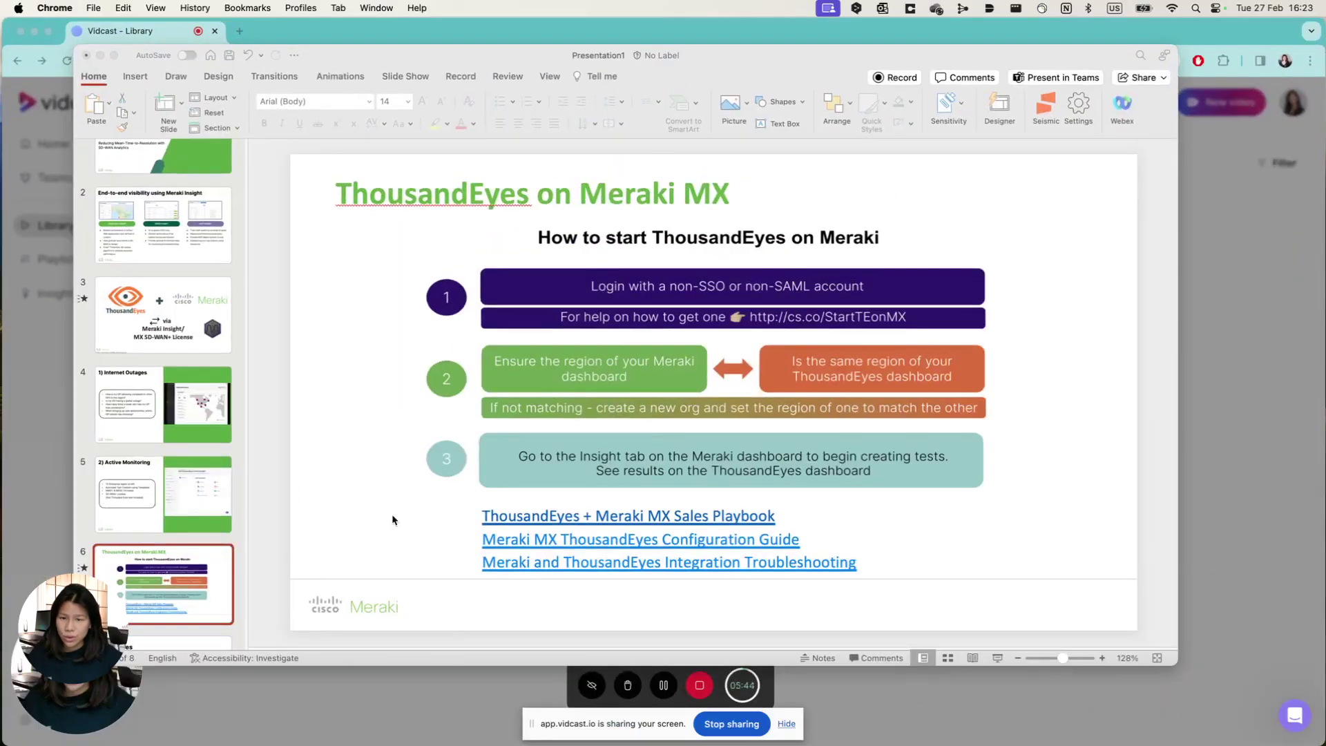
scroll(181, 522, down, 3)
click(181, 522)
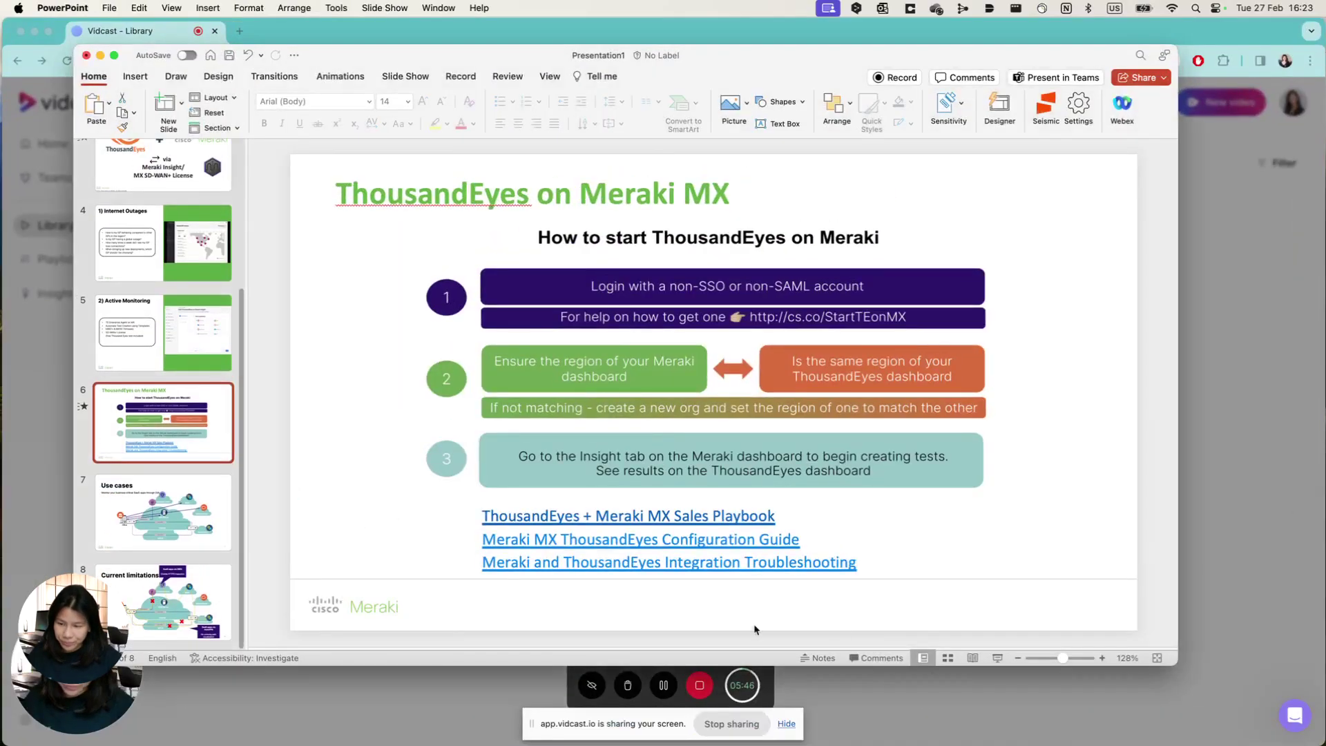
click(170, 517)
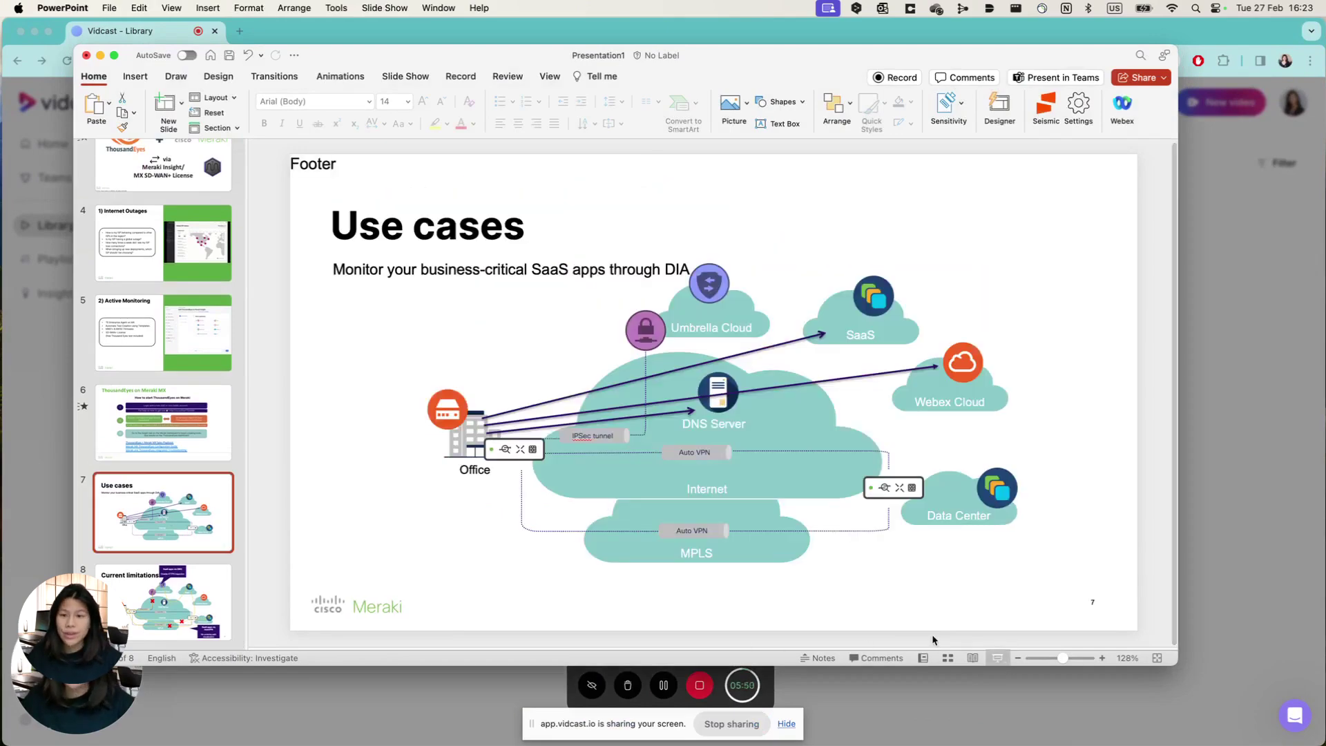
click(996, 657)
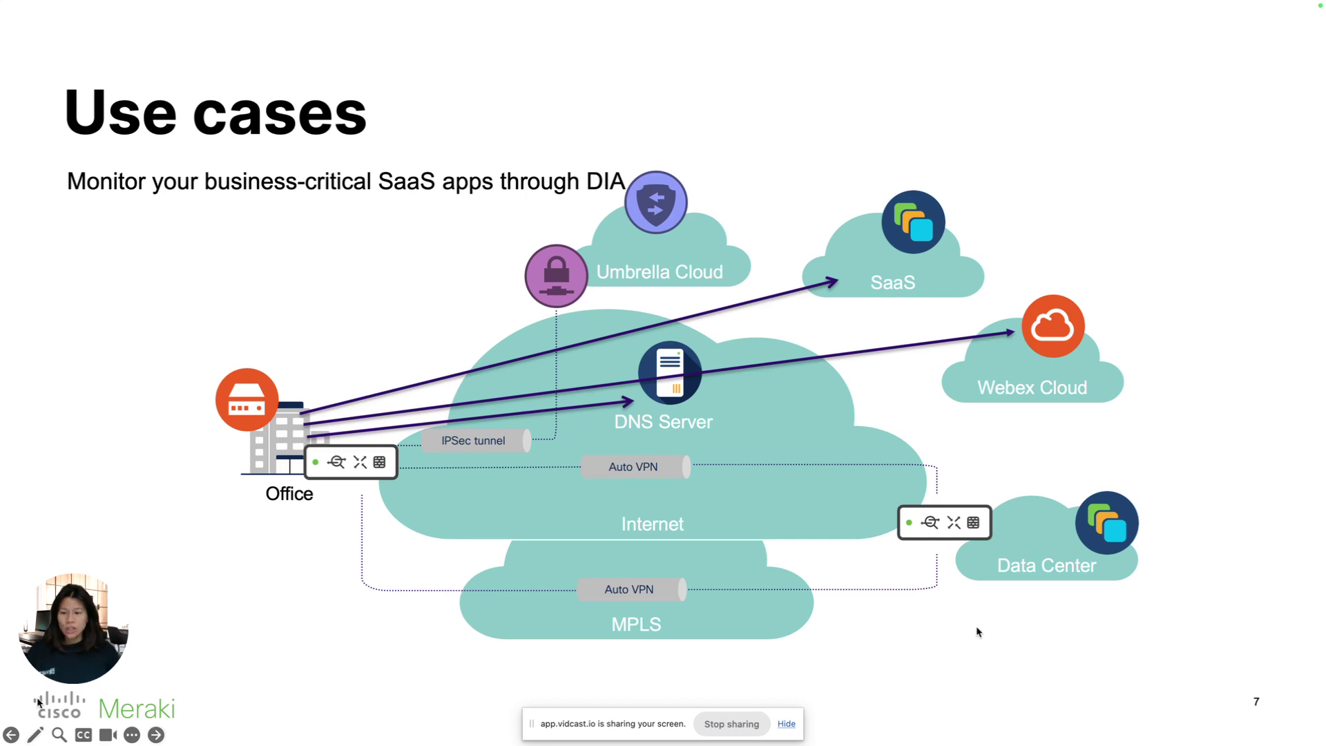